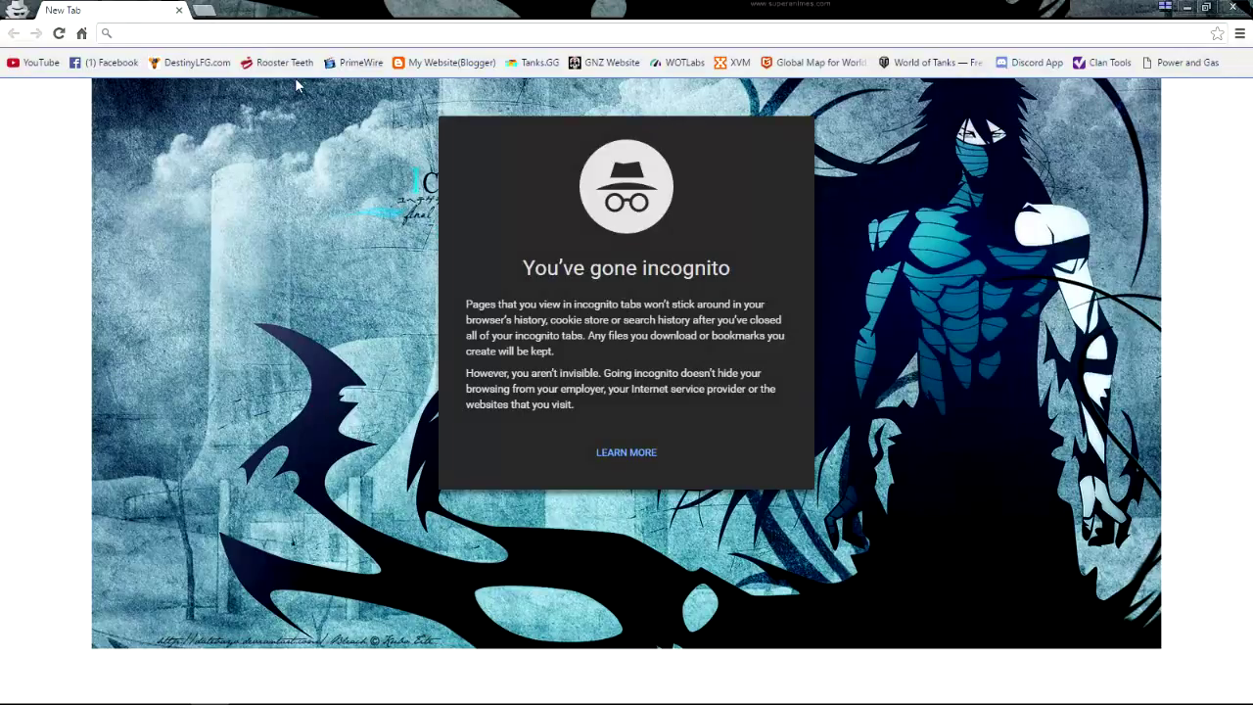
# Search Google for 'discord' and open the official Discord site at discordapp.com
pyautogui.write('google.com')
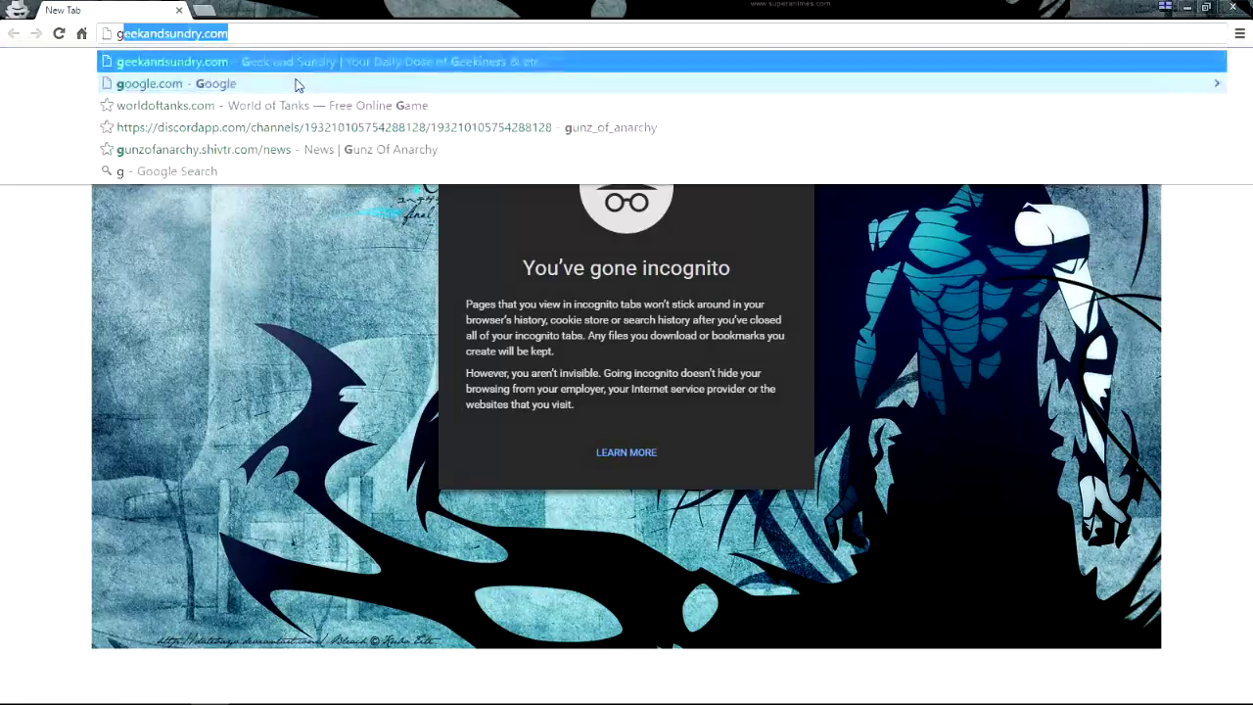
pyautogui.press('Return')
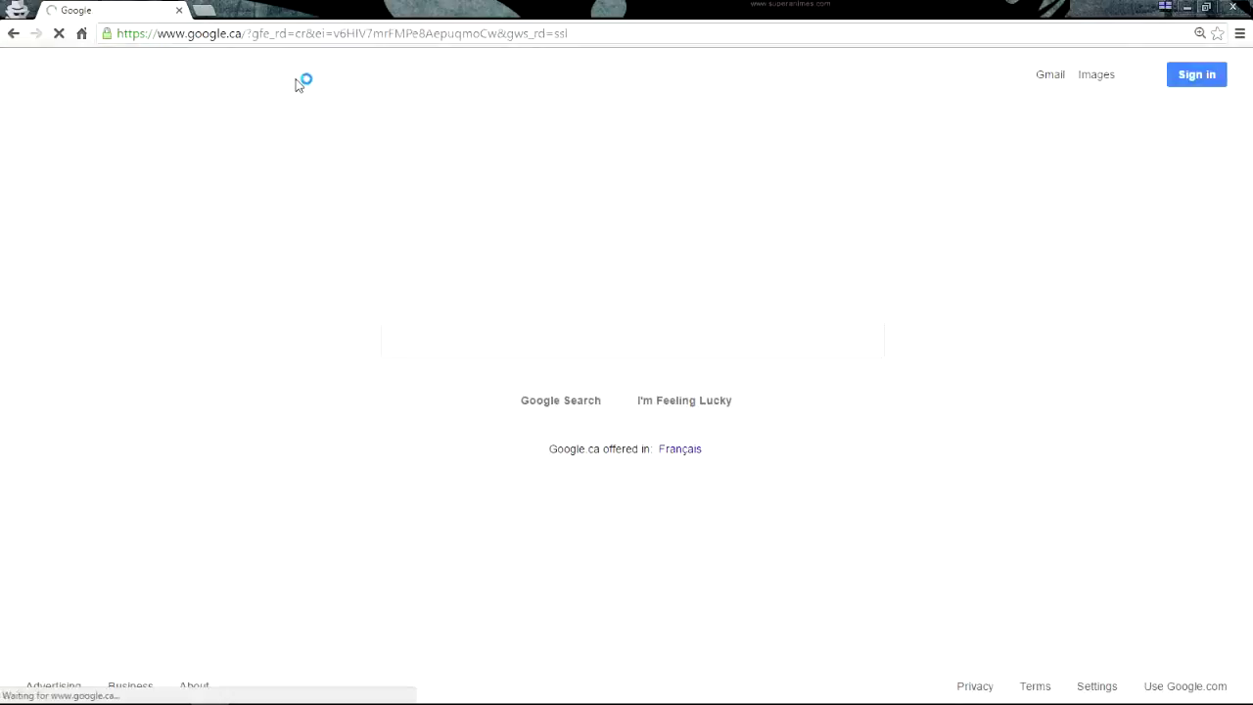
pyautogui.write('discord')
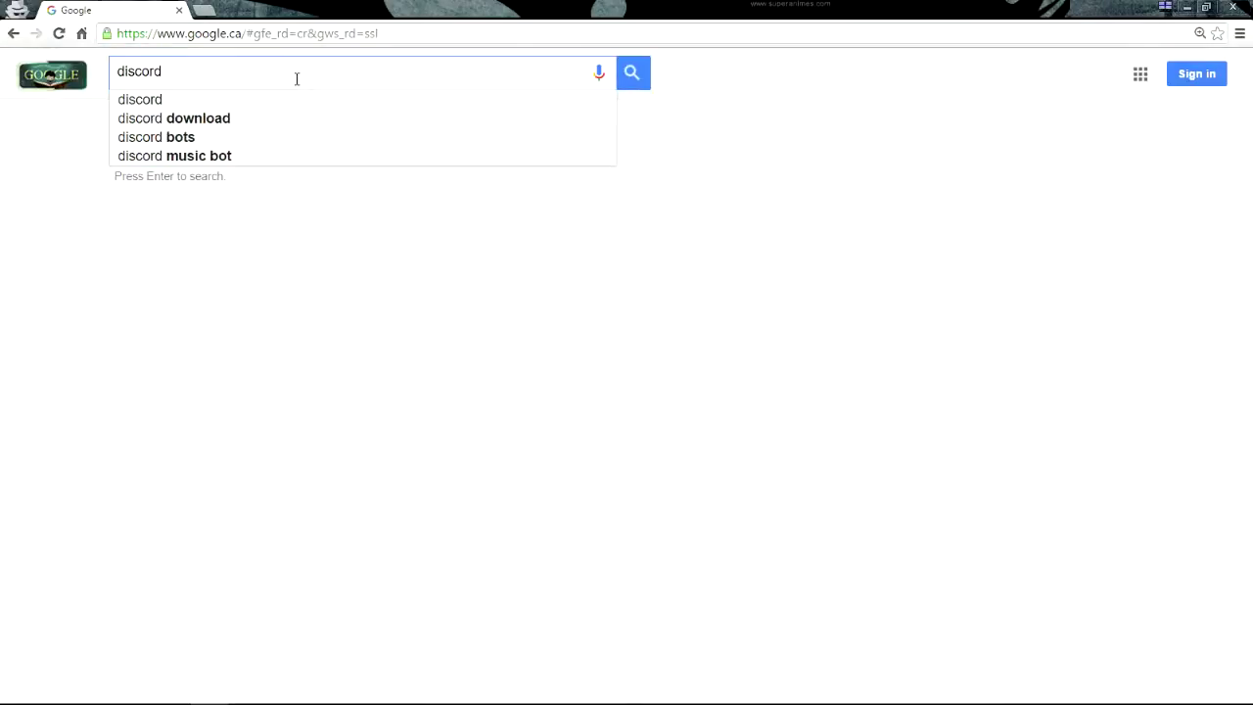
pyautogui.press('Return')
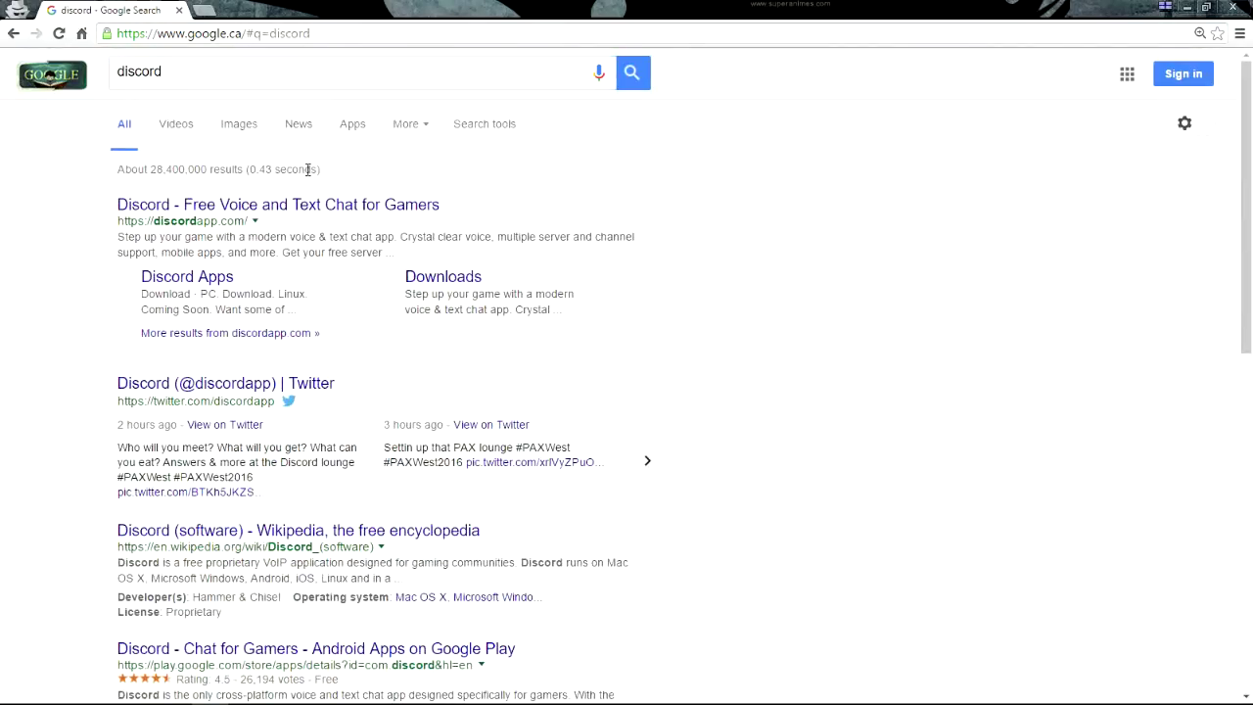
pyautogui.click(311, 206)
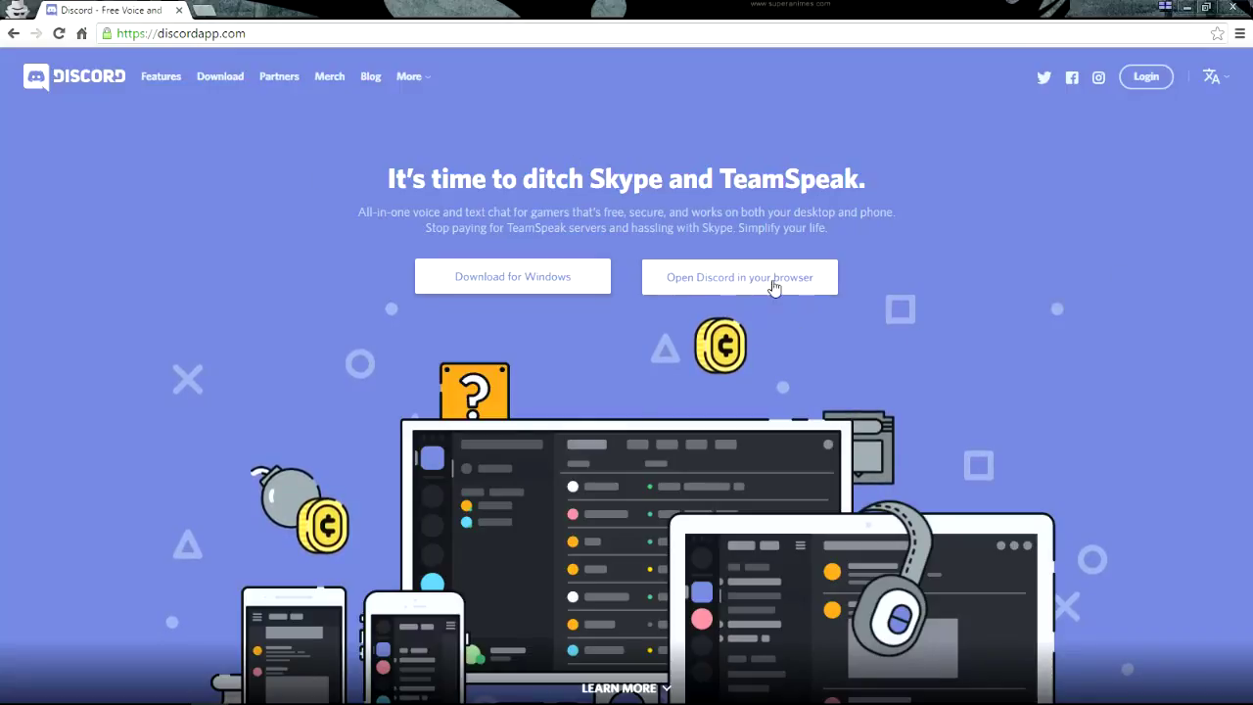
# Go to the Discord login page from the homepage's Login button
pyautogui.click(1152, 76)
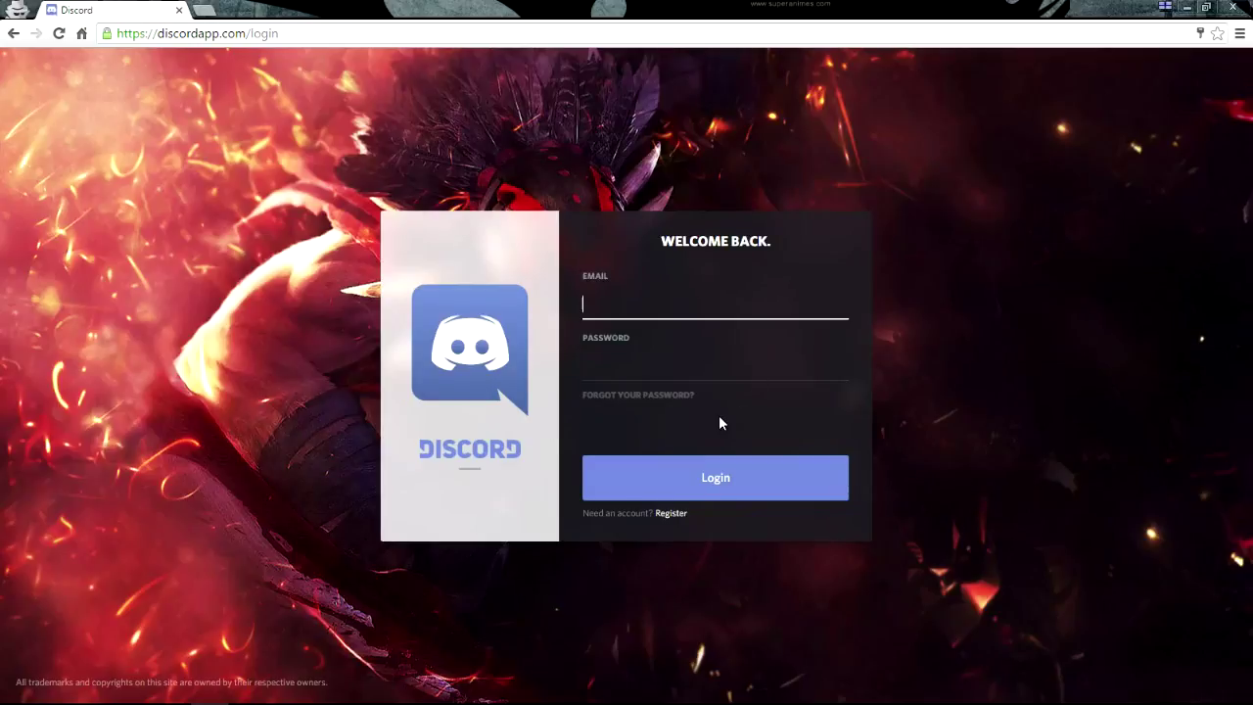
# Register a new account with an e-mail address, a username and a password
pyautogui.click(671, 513)
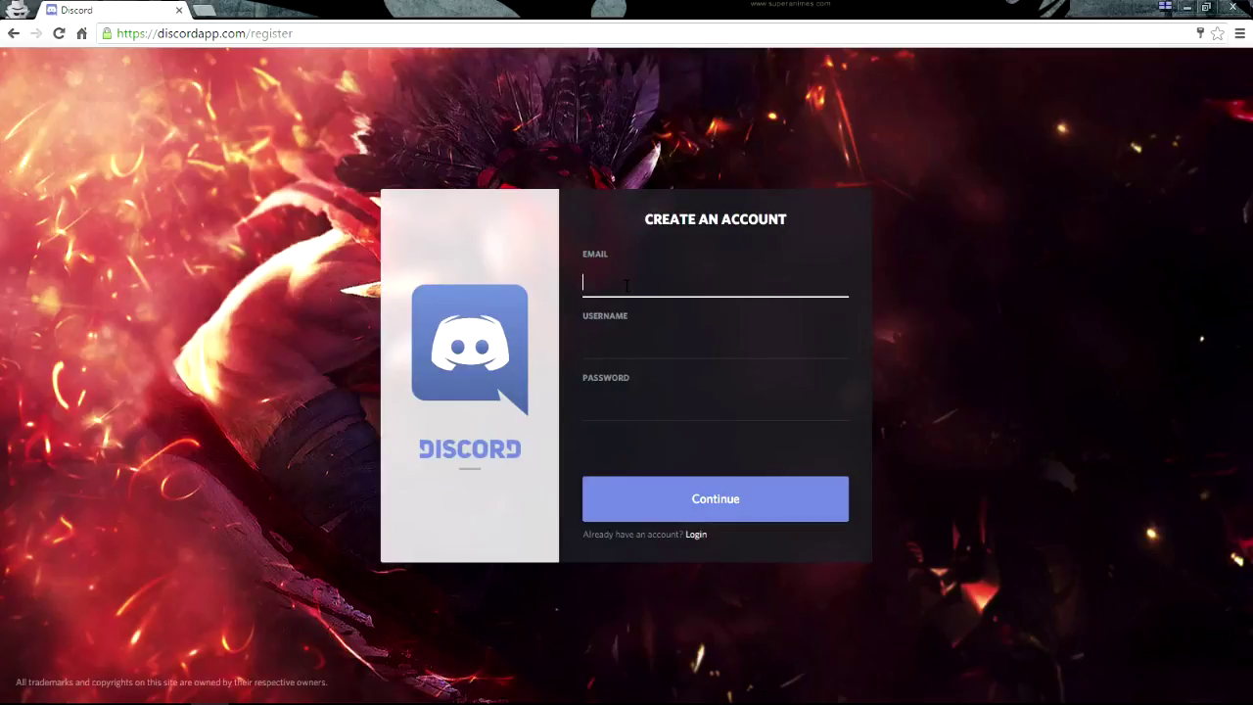
pyautogui.write('V')
pyautogui.press('BackSpace')
pyautogui.press('Tab')
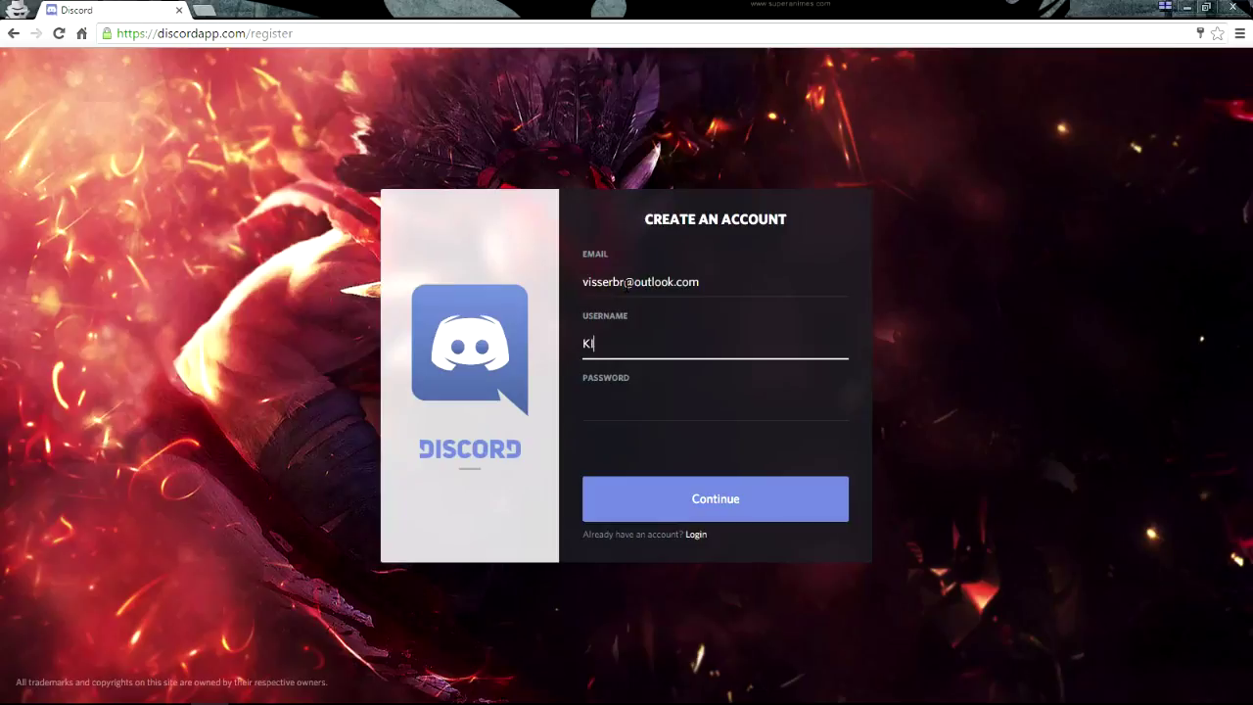
pyautogui.write('Drift Phenix')
pyautogui.press('Tab')
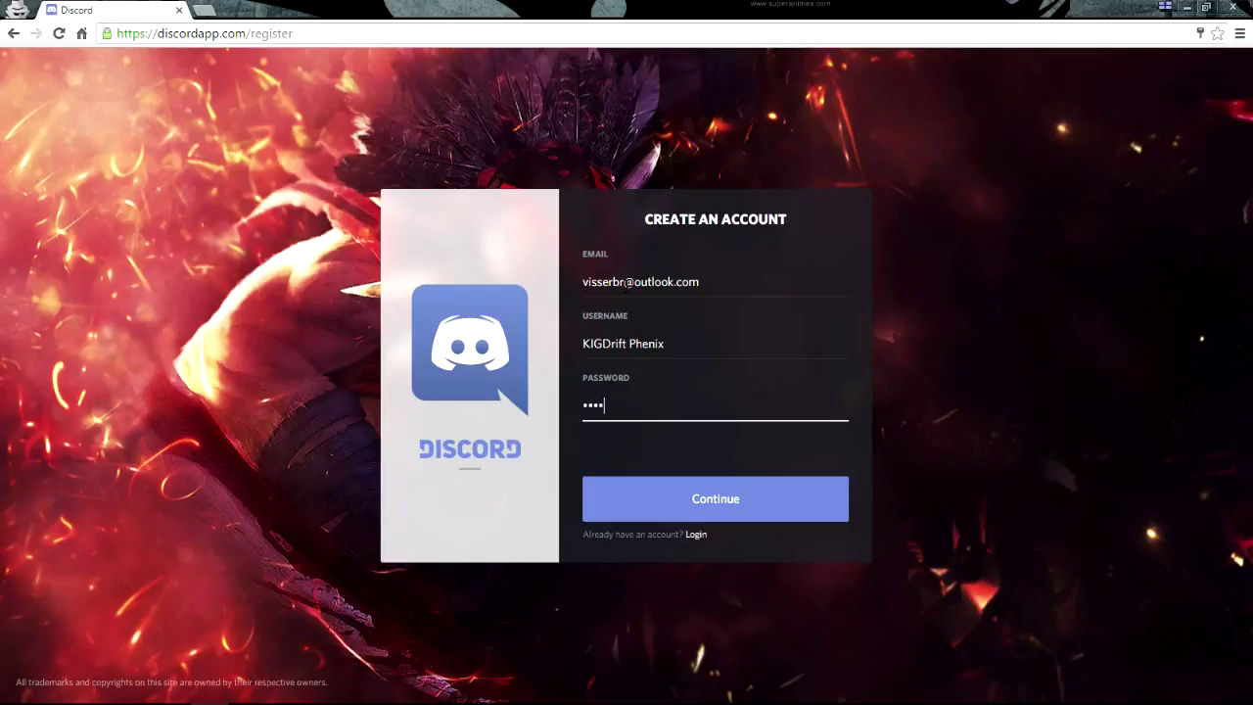
pyautogui.press('BackSpace')
pyautogui.press('BackSpace')
pyautogui.write('a')
pyautogui.click(714, 509)
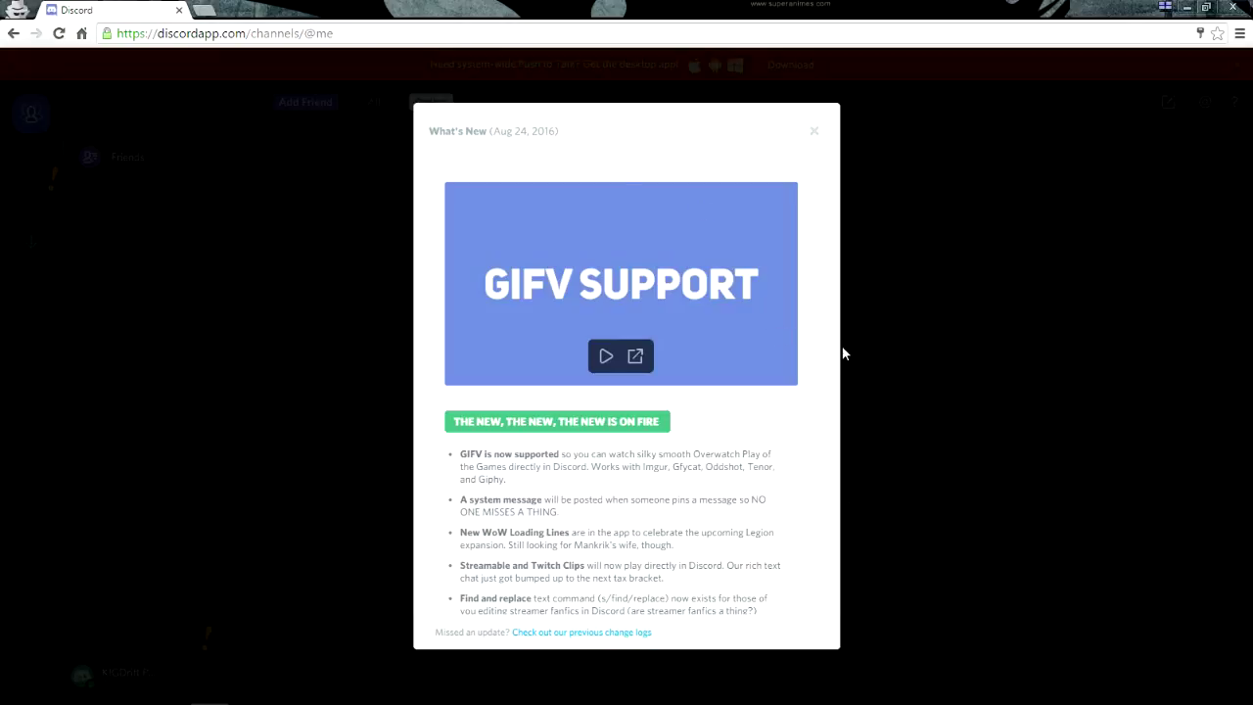
# Scroll through the Aug 24, 2016 What's New changelog and close it
pyautogui.scroll(-3, 834, 313)
pyautogui.moveTo(836, 314); pyautogui.dragTo(817, 134)
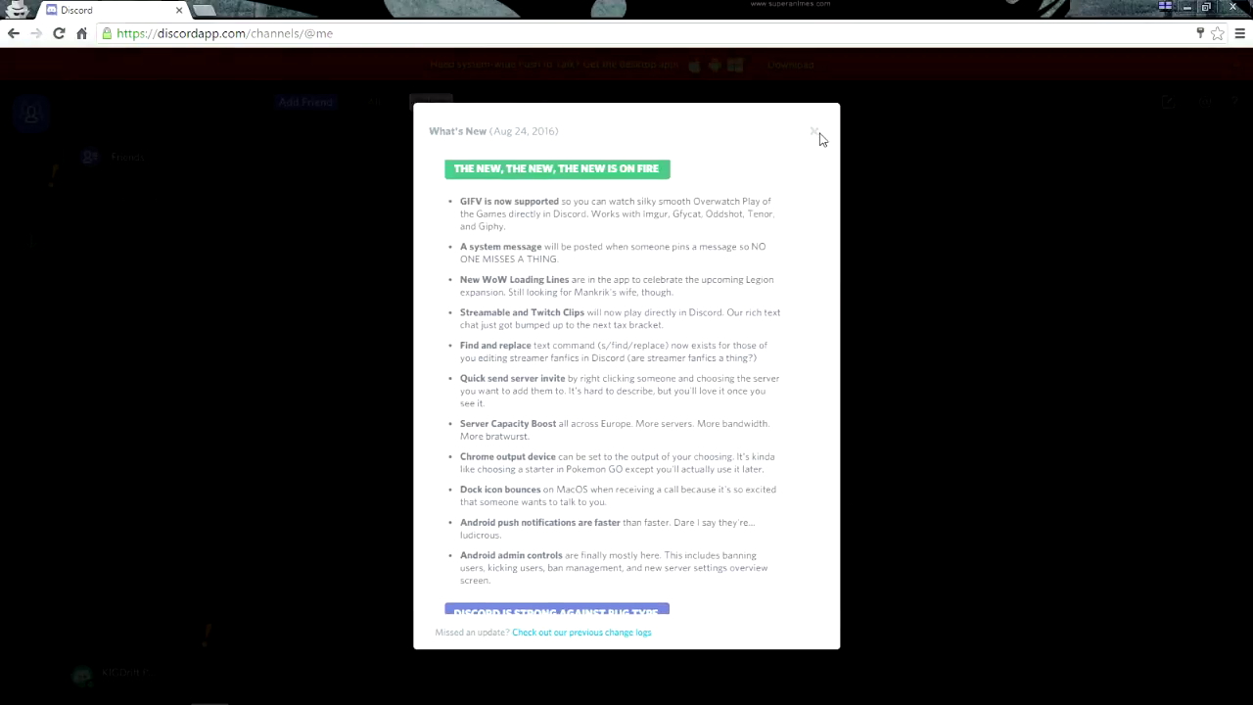
pyautogui.click(814, 131)
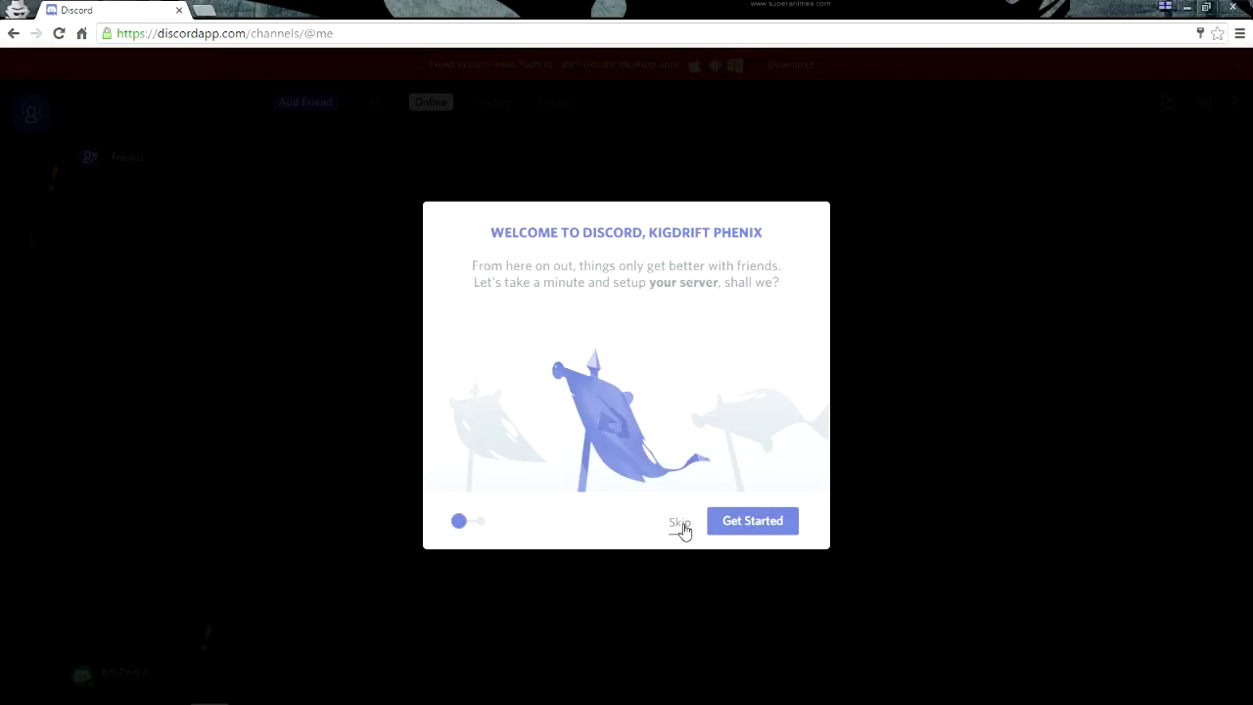
# Skip the welcome setup, browse the All, Online, Pending and Blocked friend lists, then view Download Apps
pyautogui.click(680, 524)
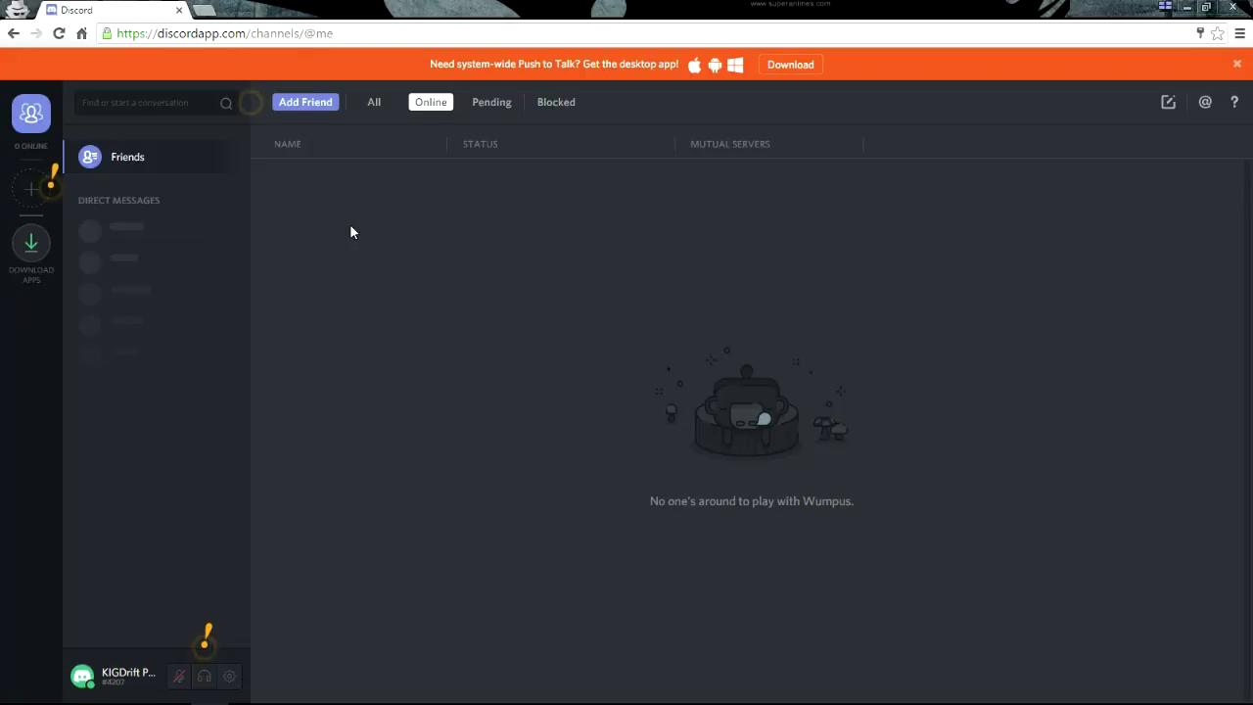
pyautogui.click(377, 105)
pyautogui.click(428, 105)
pyautogui.click(486, 106)
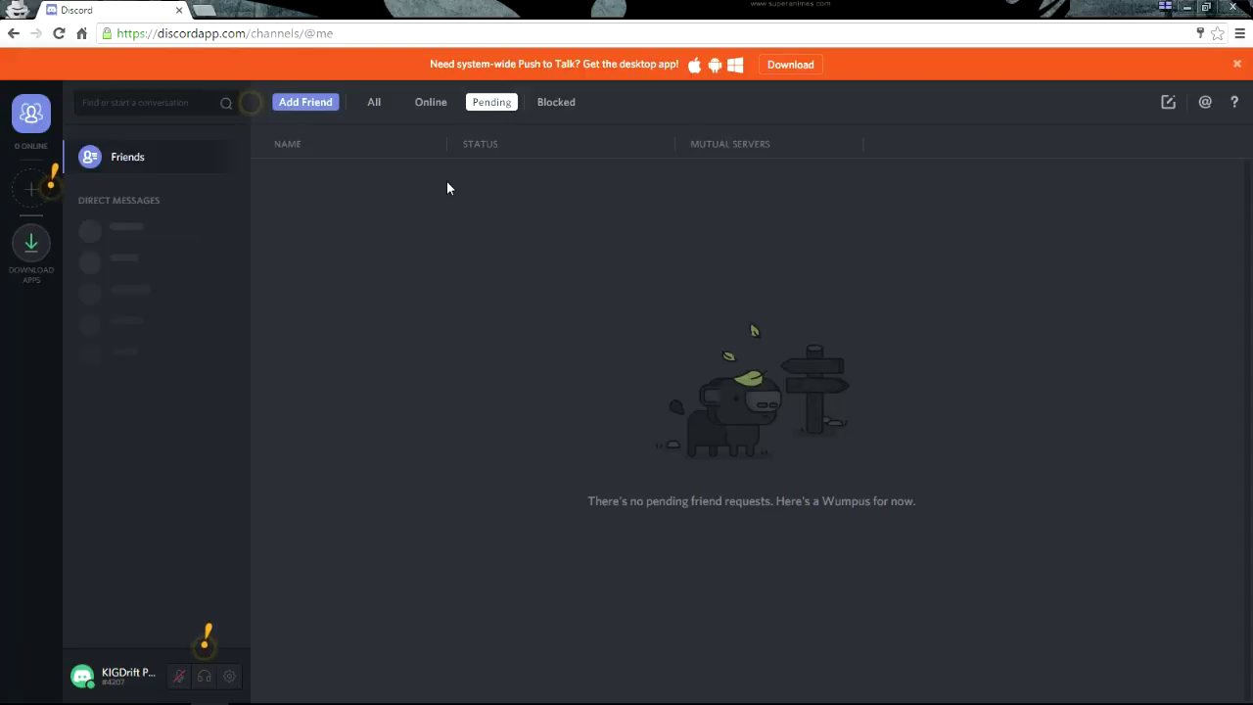
pyautogui.click(563, 116)
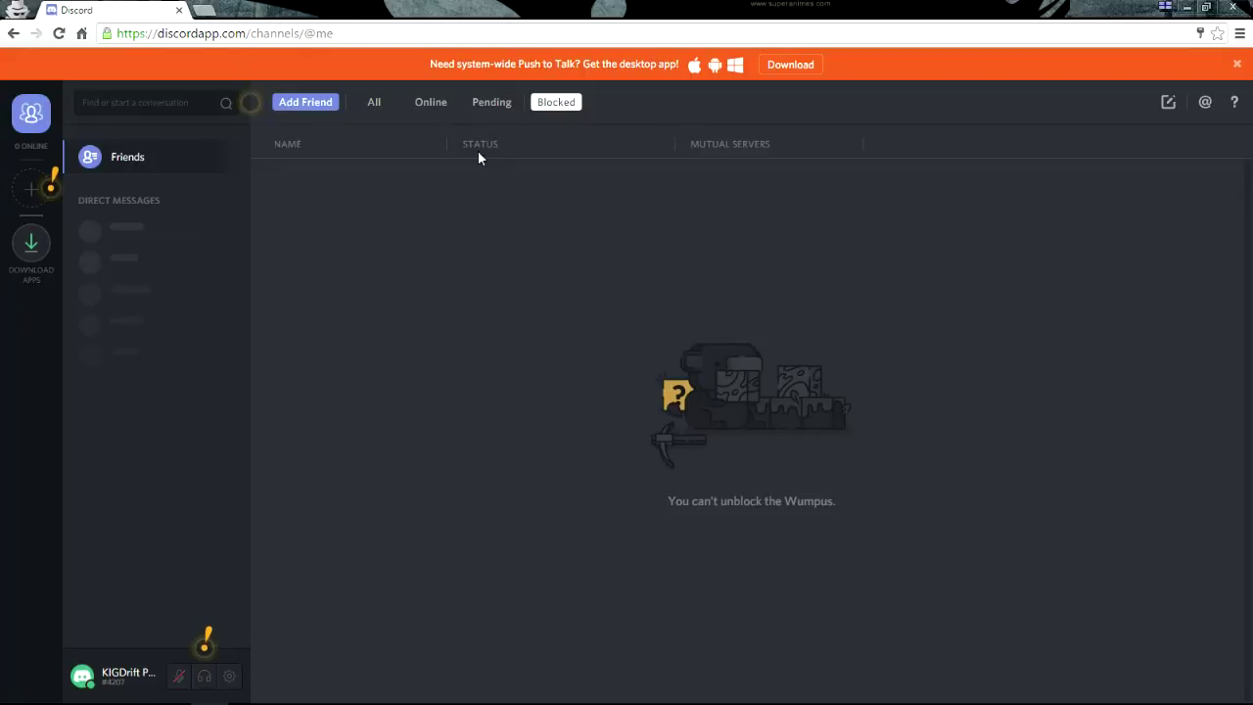
pyautogui.click(429, 105)
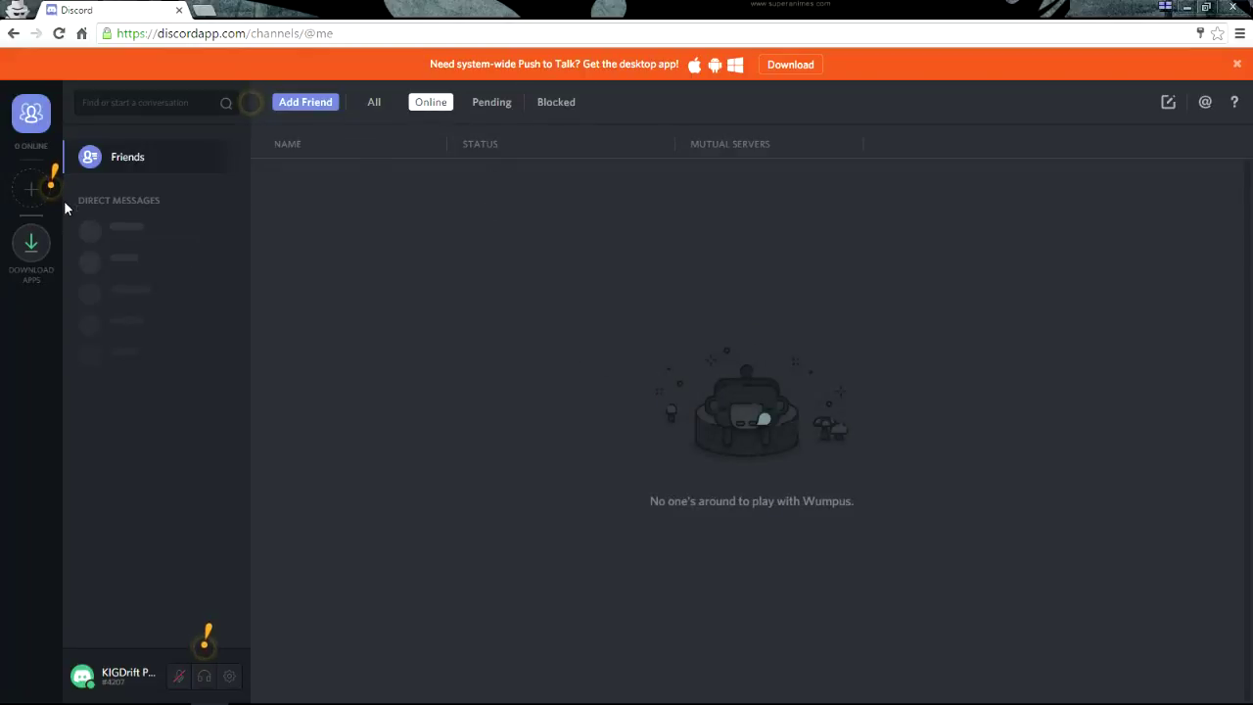
pyautogui.click(44, 268)
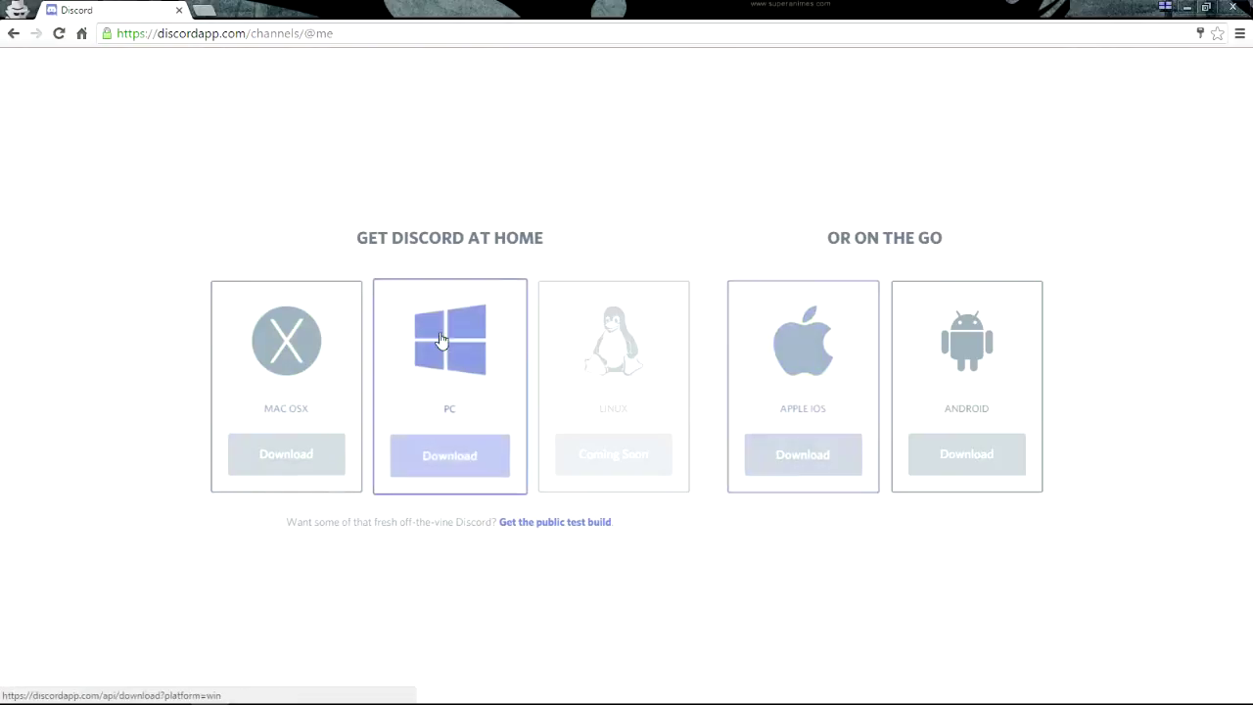
# Dismiss the download options overlay to return to the empty online friends list
pyautogui.click(682, 163)
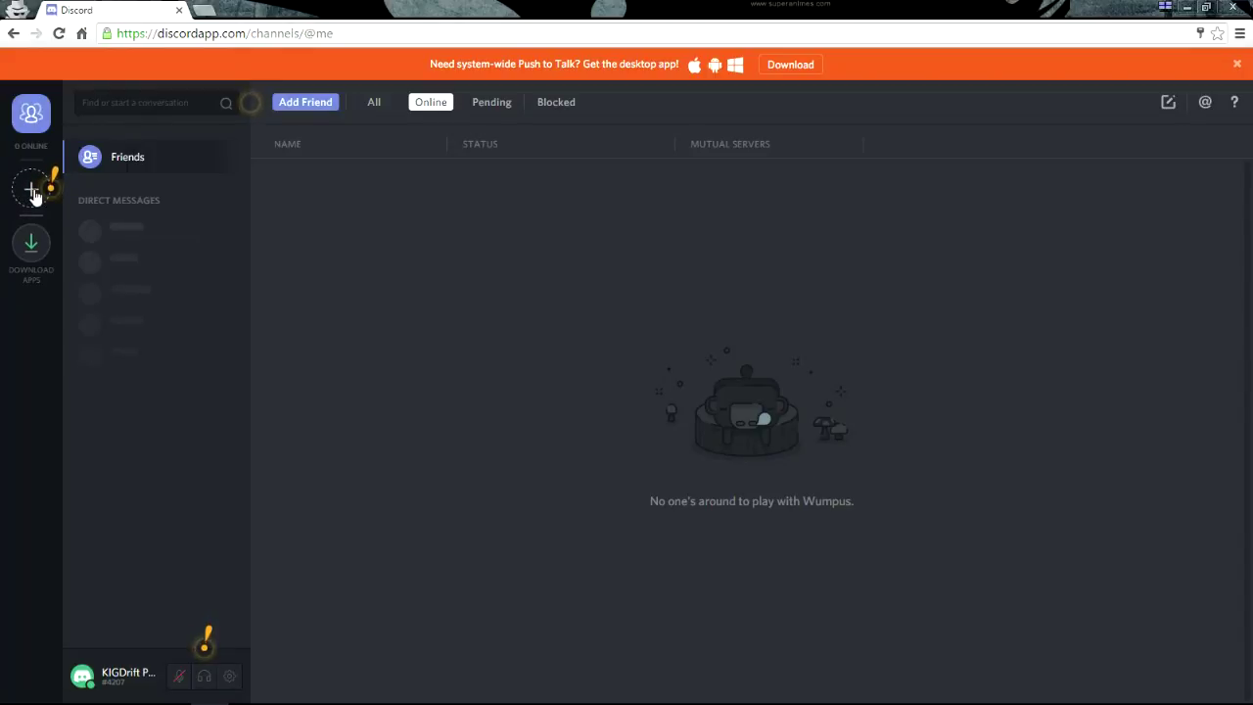
# Create a brand-new server named branman10 in the US West region
pyautogui.click(32, 192)
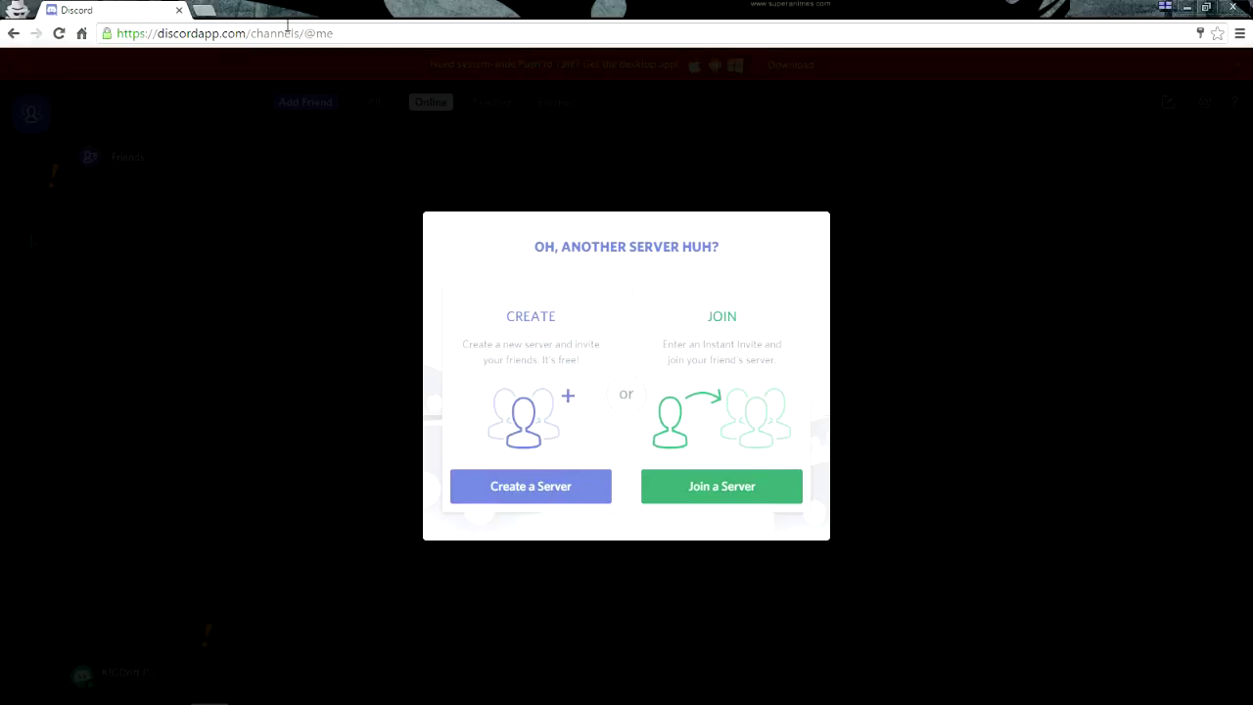
pyautogui.click(541, 364)
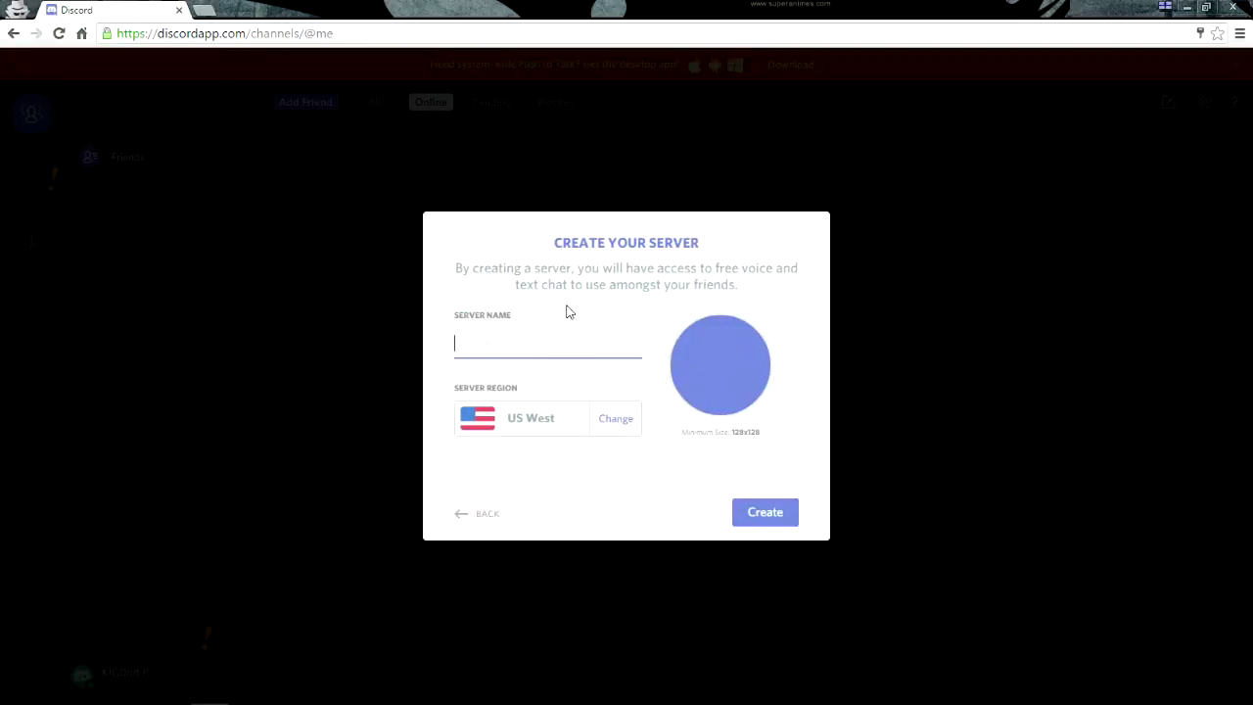
pyautogui.write('branman10')
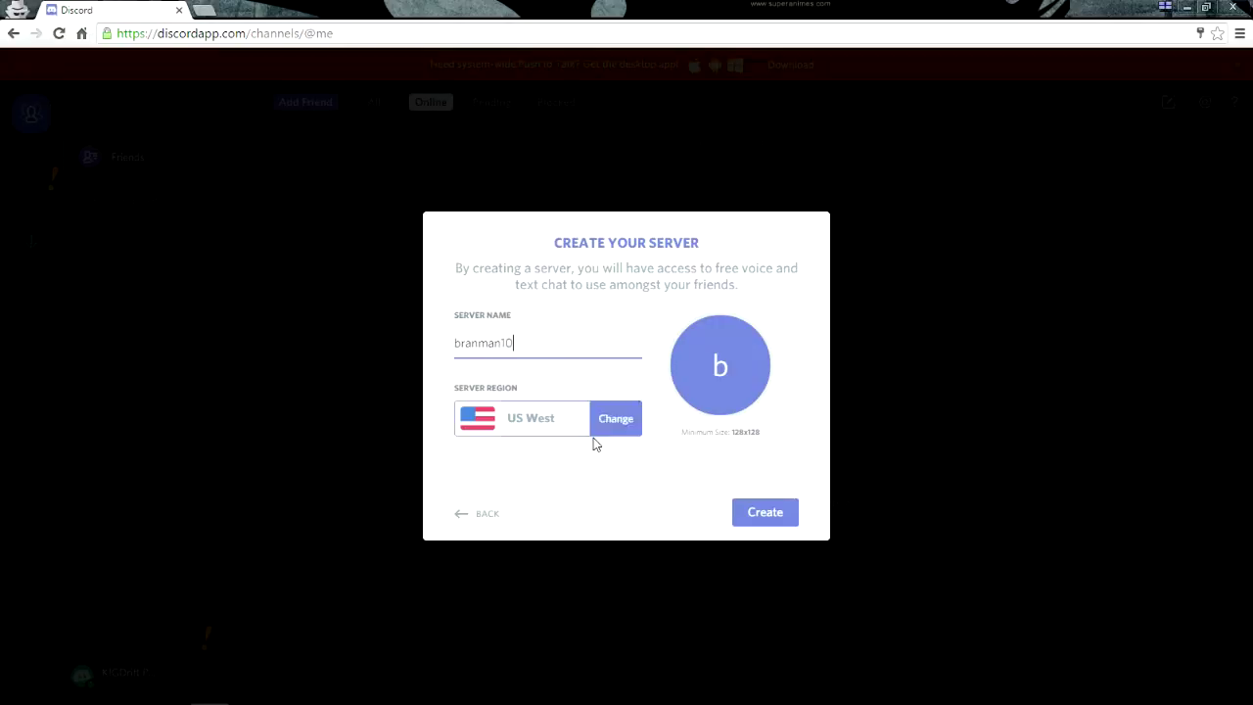
pyautogui.click(766, 512)
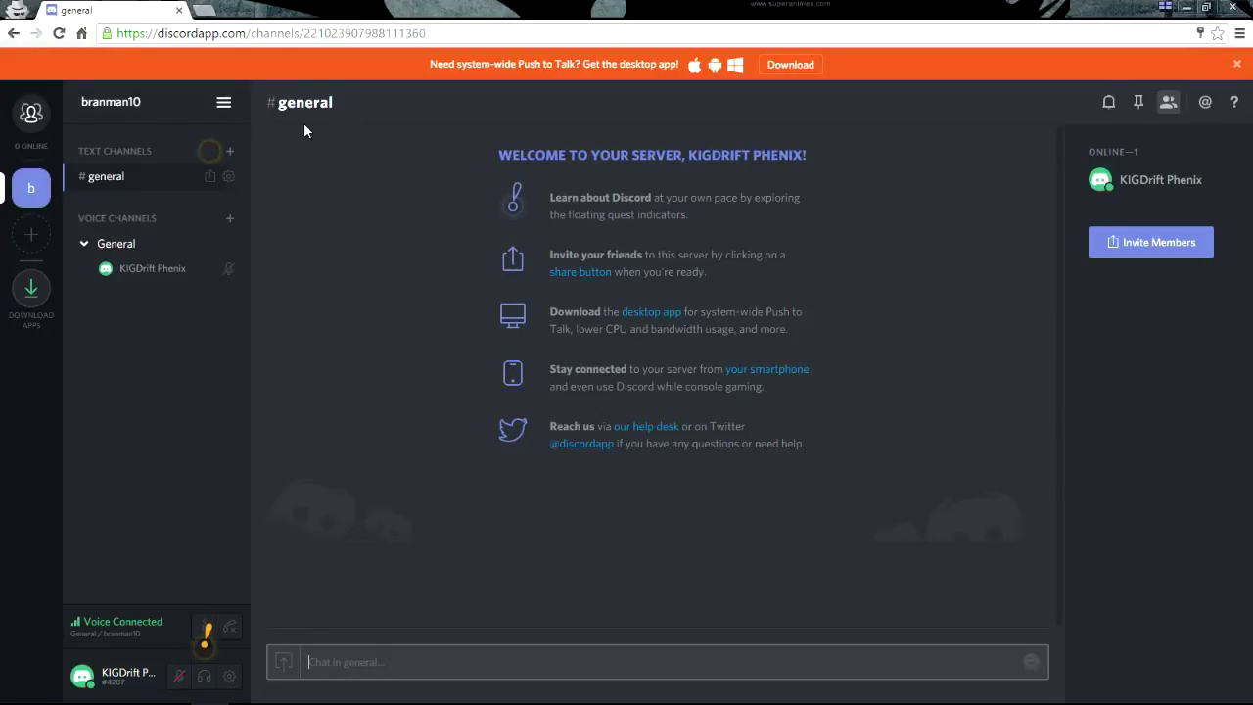
# Dismiss the desktop app banner and check the voice connection details and user tag
pyautogui.click(1236, 63)
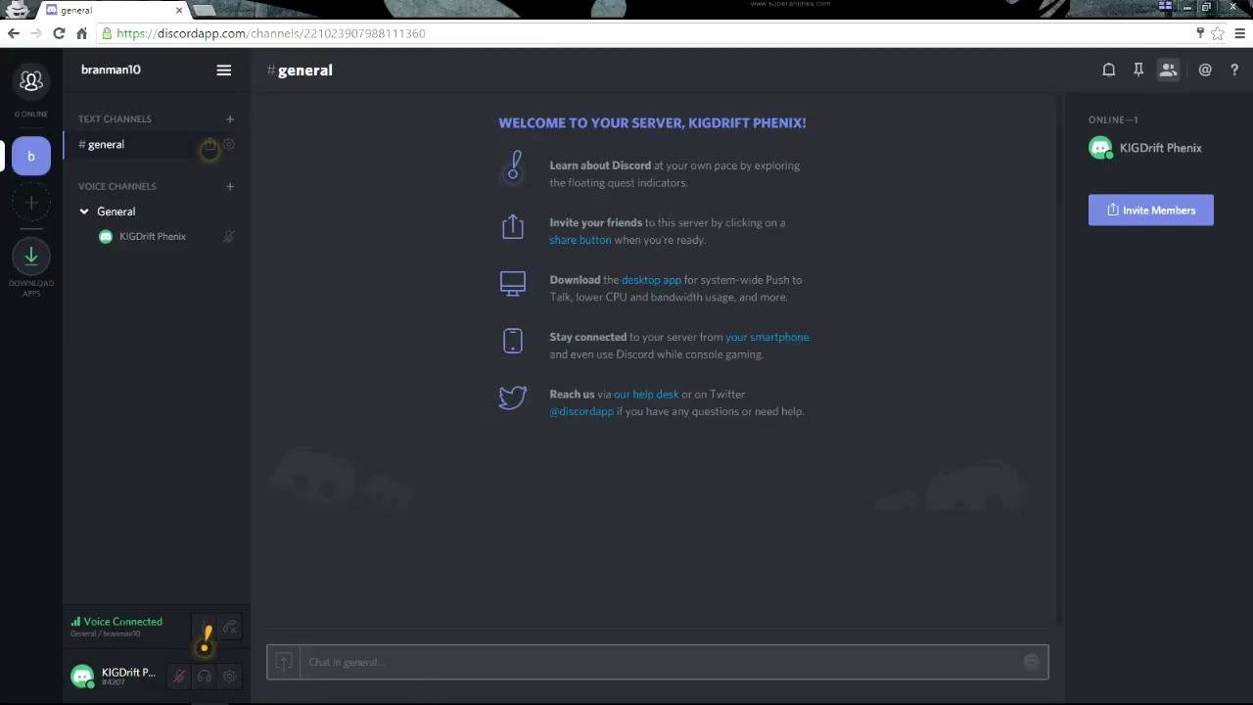
pyautogui.moveTo(75, 630)
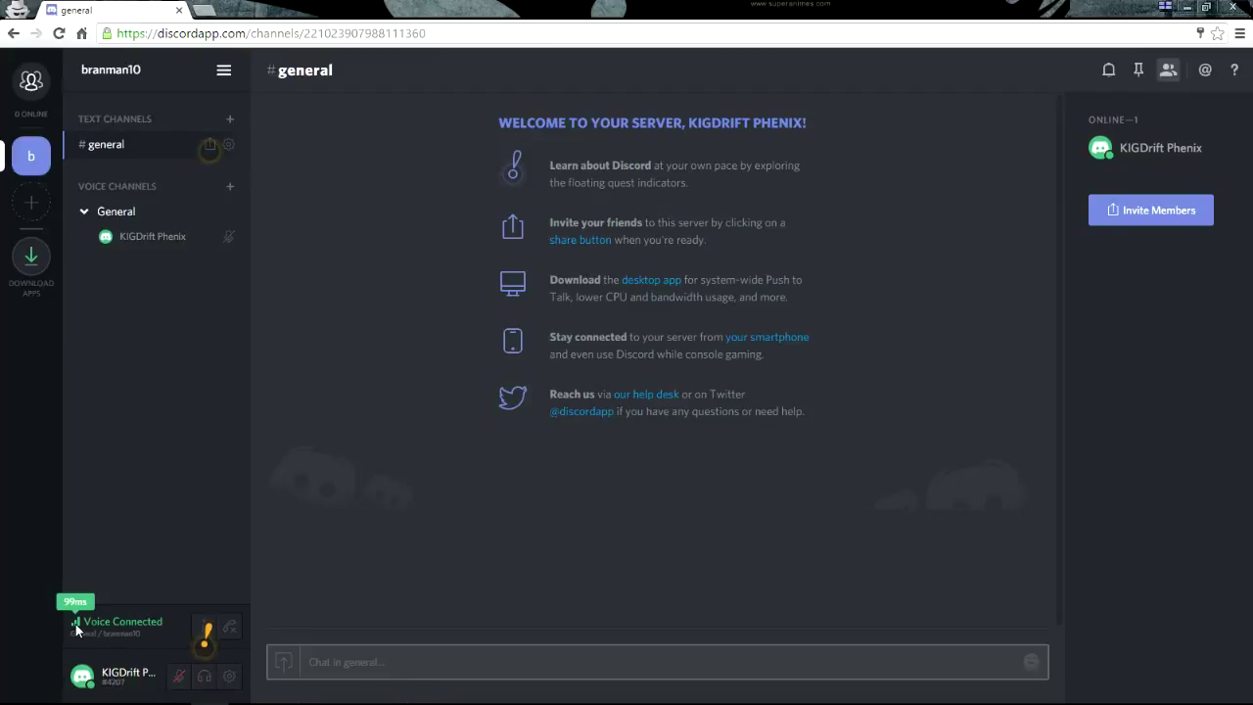
pyautogui.click(202, 627)
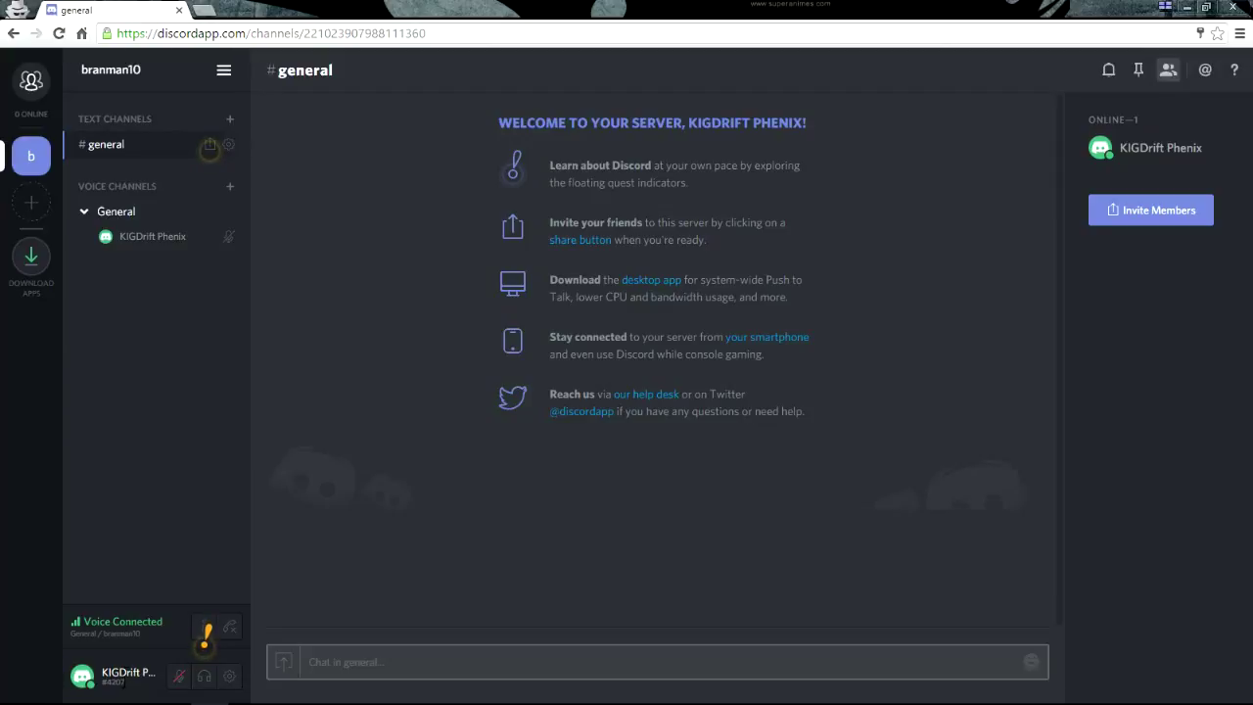
pyautogui.moveTo(124, 682); pyautogui.dragTo(103, 683)
# Toggle mute and deafen until muted and deafened in voice, then open User Settings
pyautogui.click(205, 677)
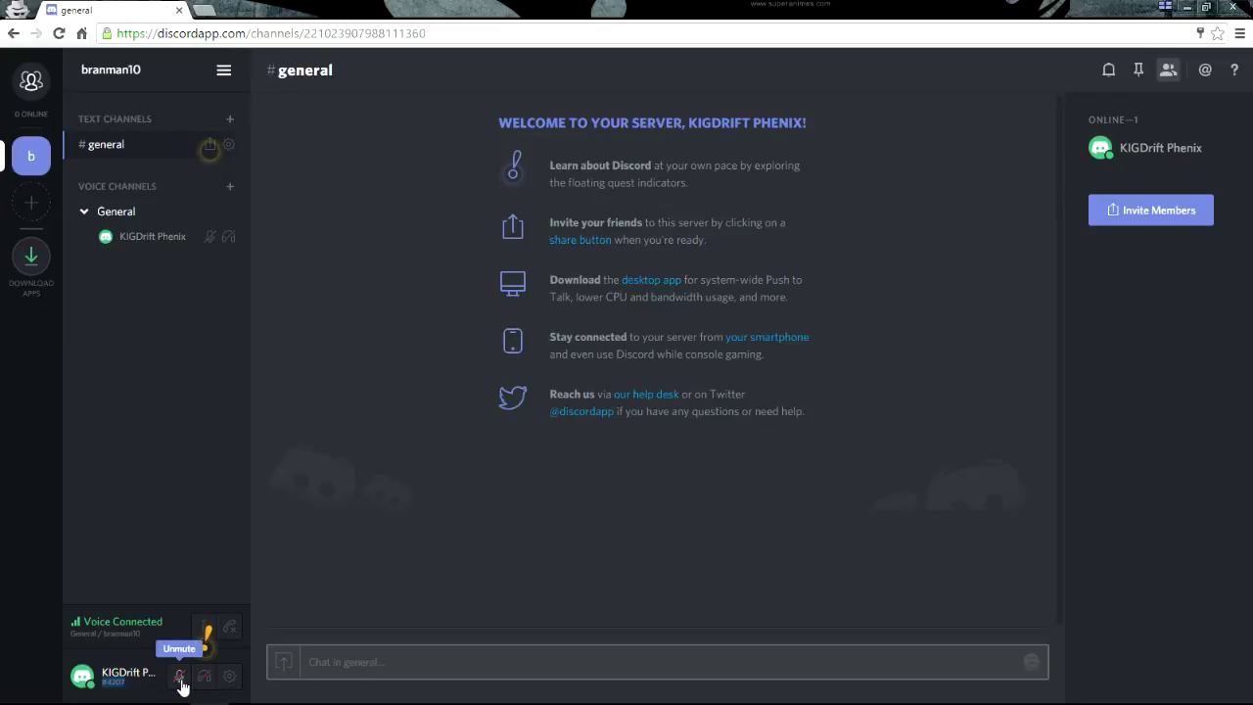
pyautogui.click(181, 683)
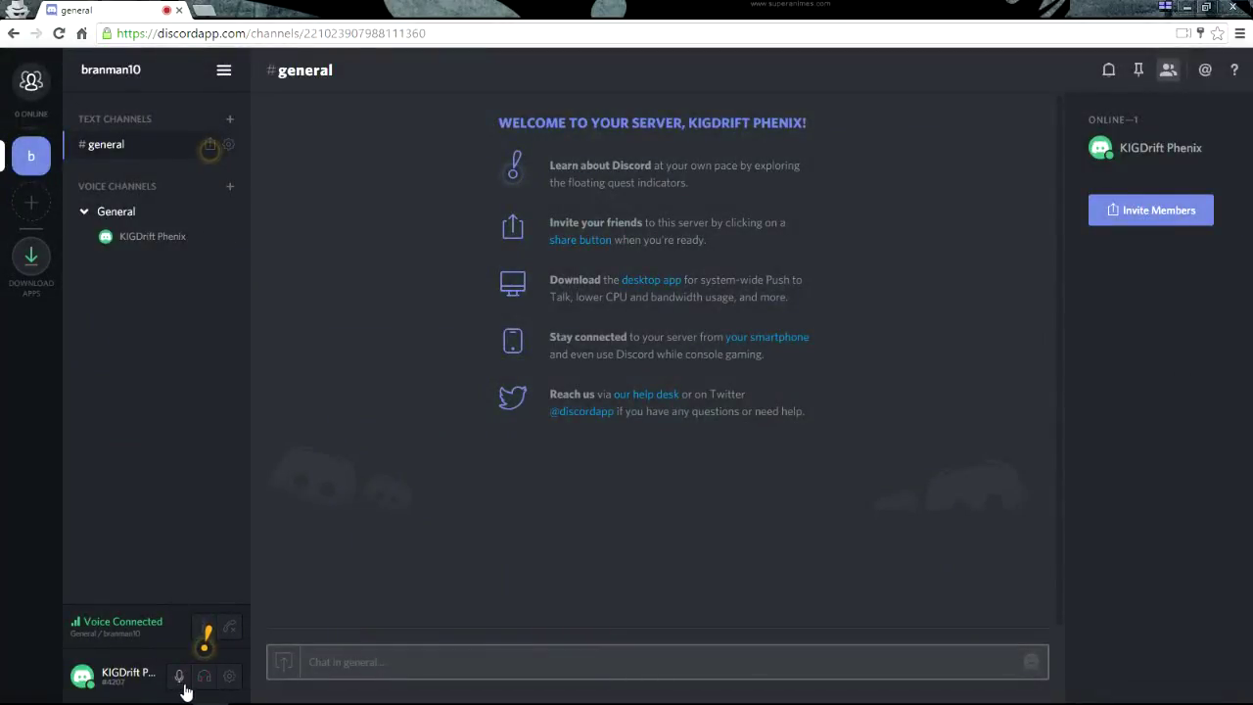
pyautogui.click(203, 675)
pyautogui.moveTo(204, 691)
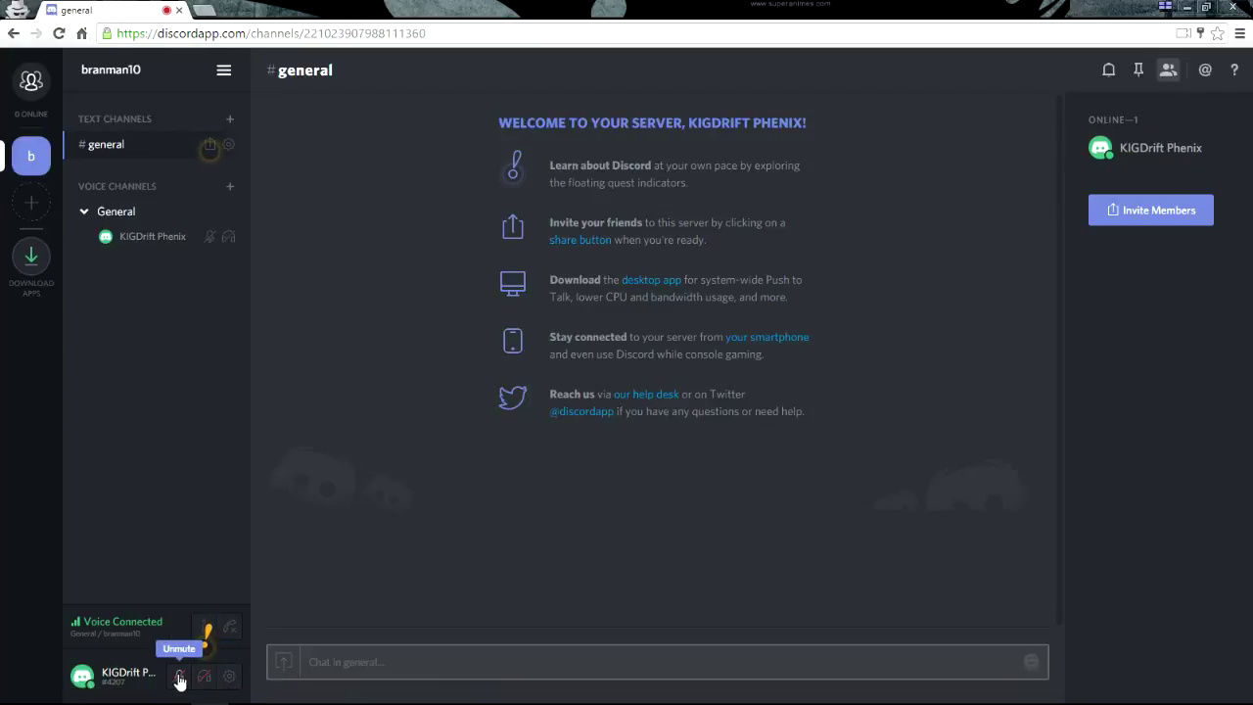
pyautogui.click(179, 679)
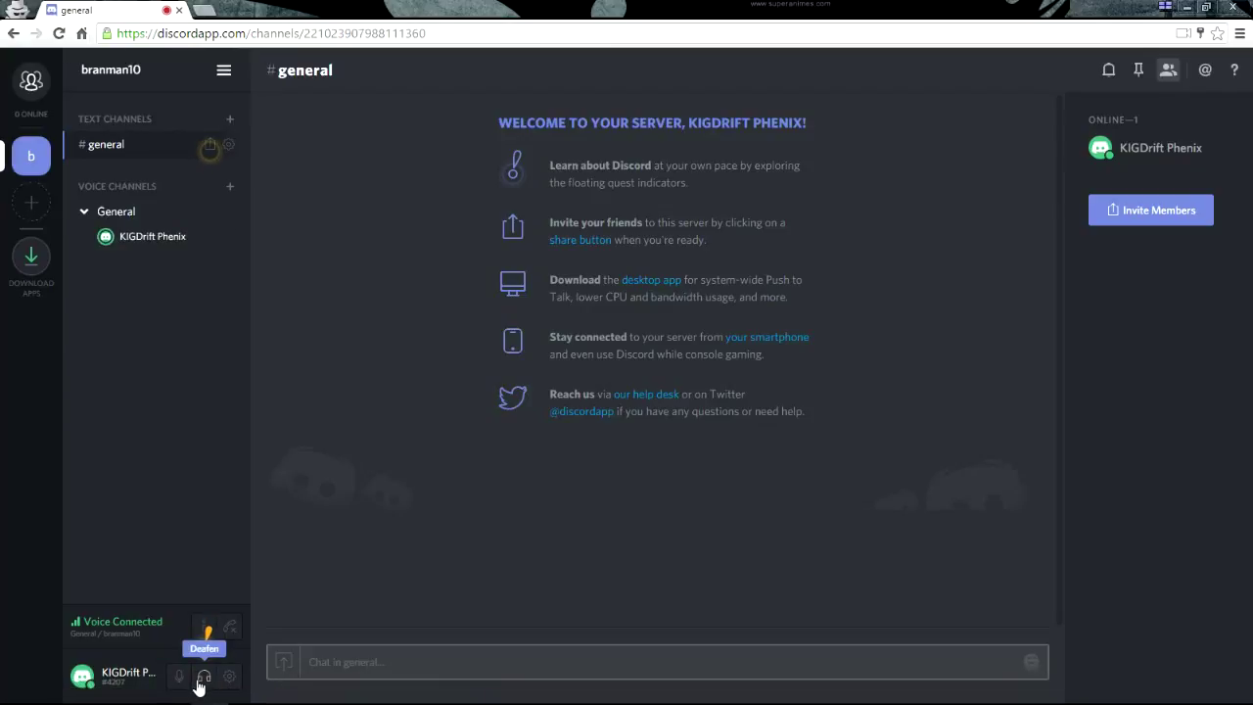
pyautogui.click(197, 683)
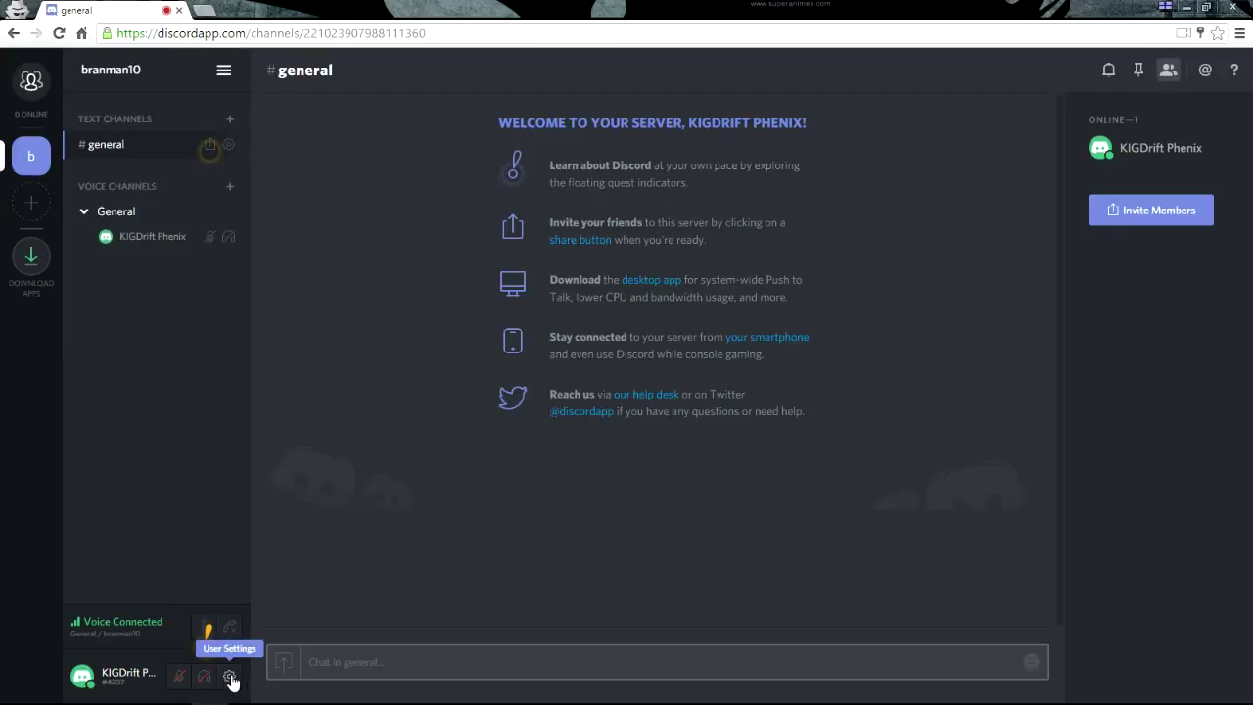
pyautogui.click(229, 676)
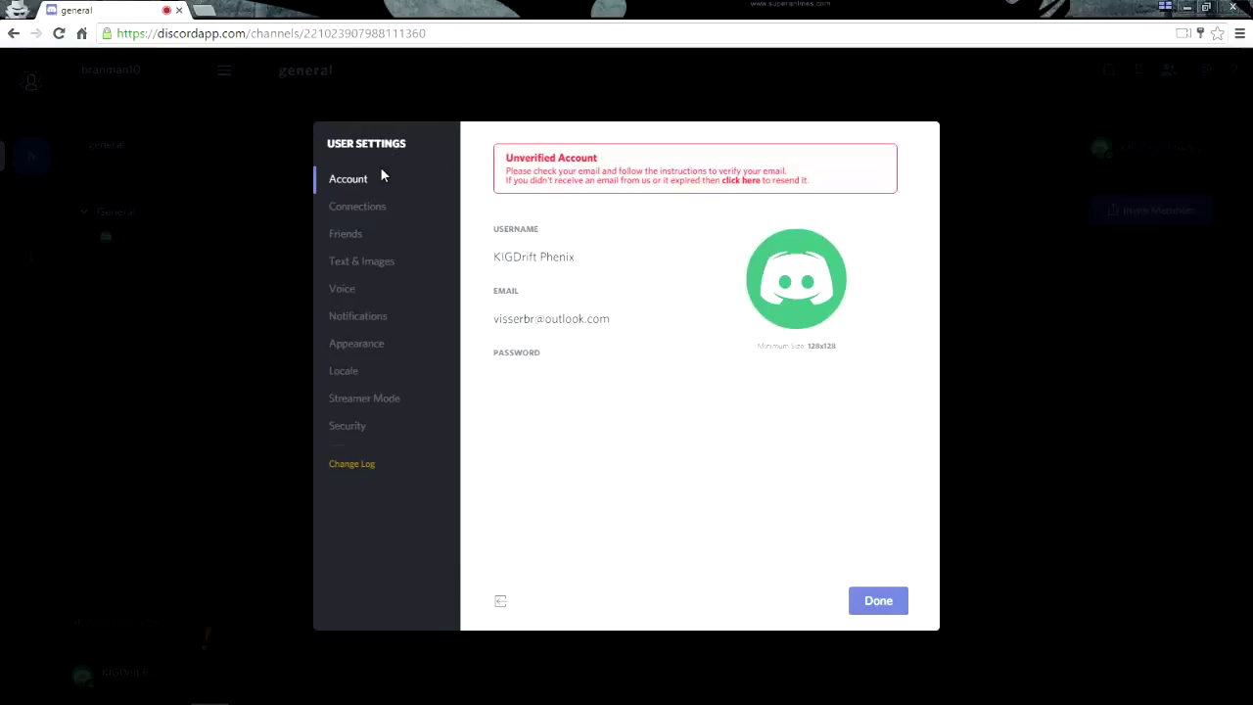
# Review the Connections, Friends, Text & Images, Voice, Notifications, Appearance, Locale, Streamer Mode and Security pages
pyautogui.click(361, 208)
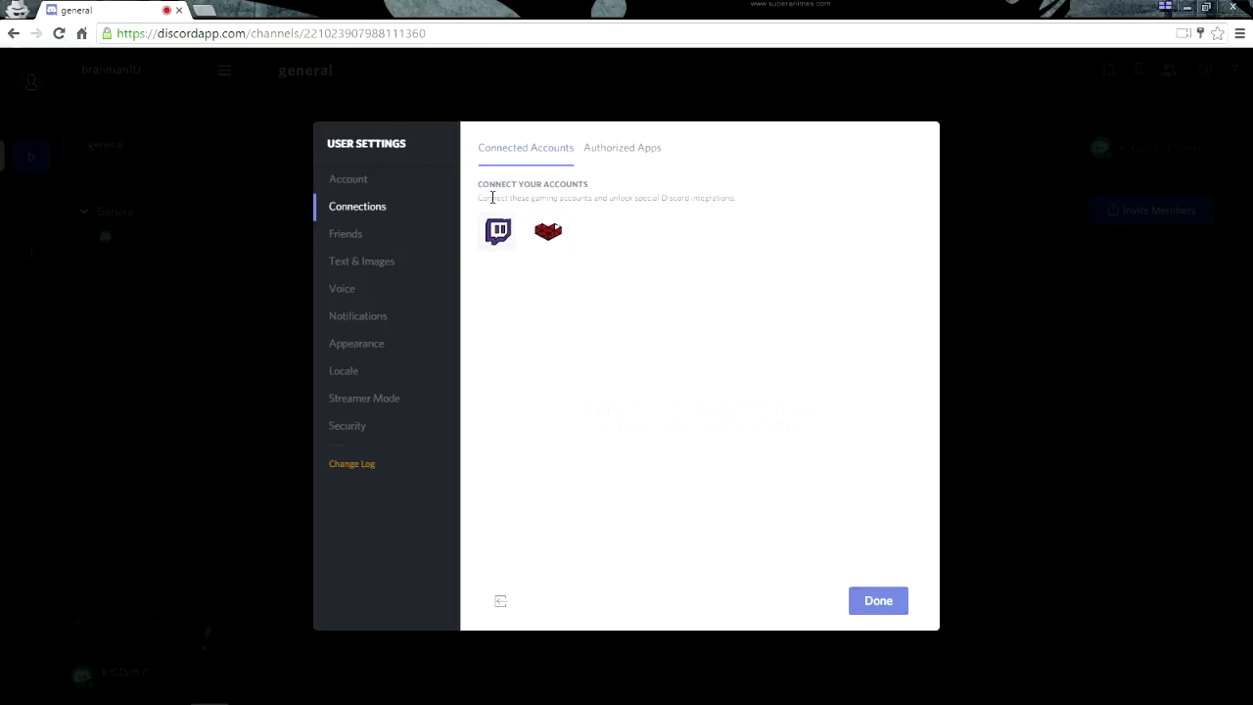
pyautogui.click(374, 242)
pyautogui.click(382, 264)
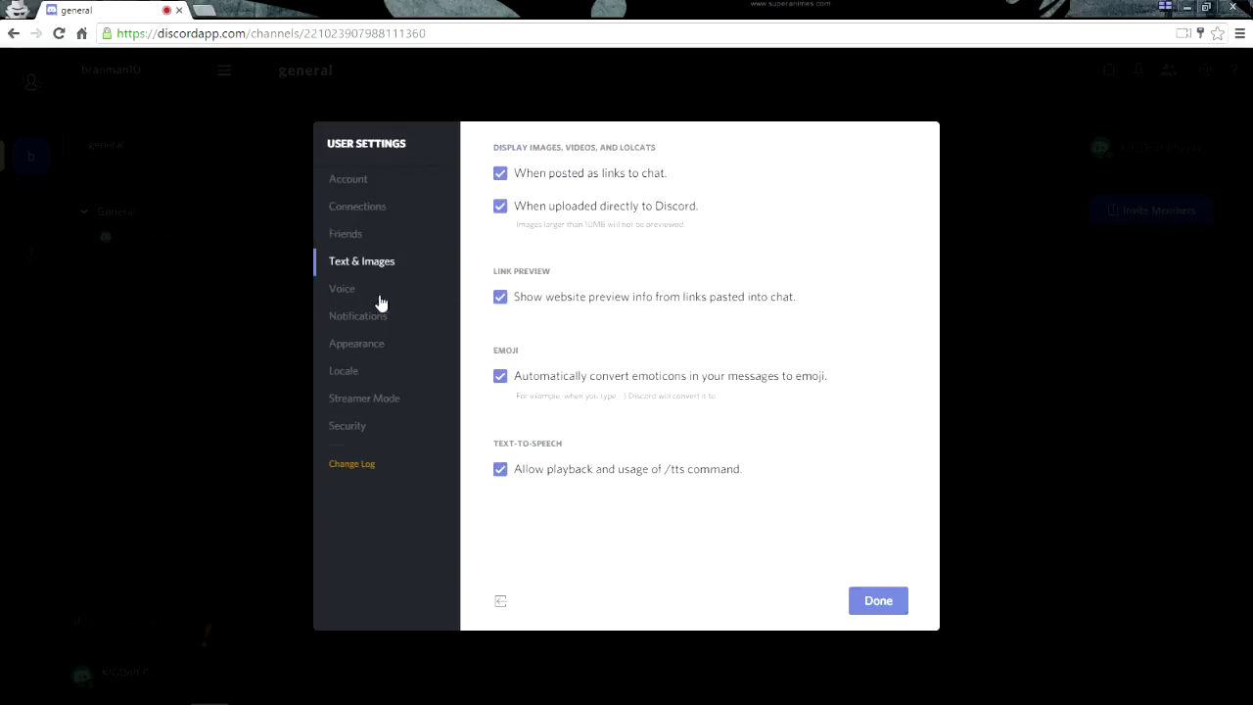
pyautogui.click(365, 292)
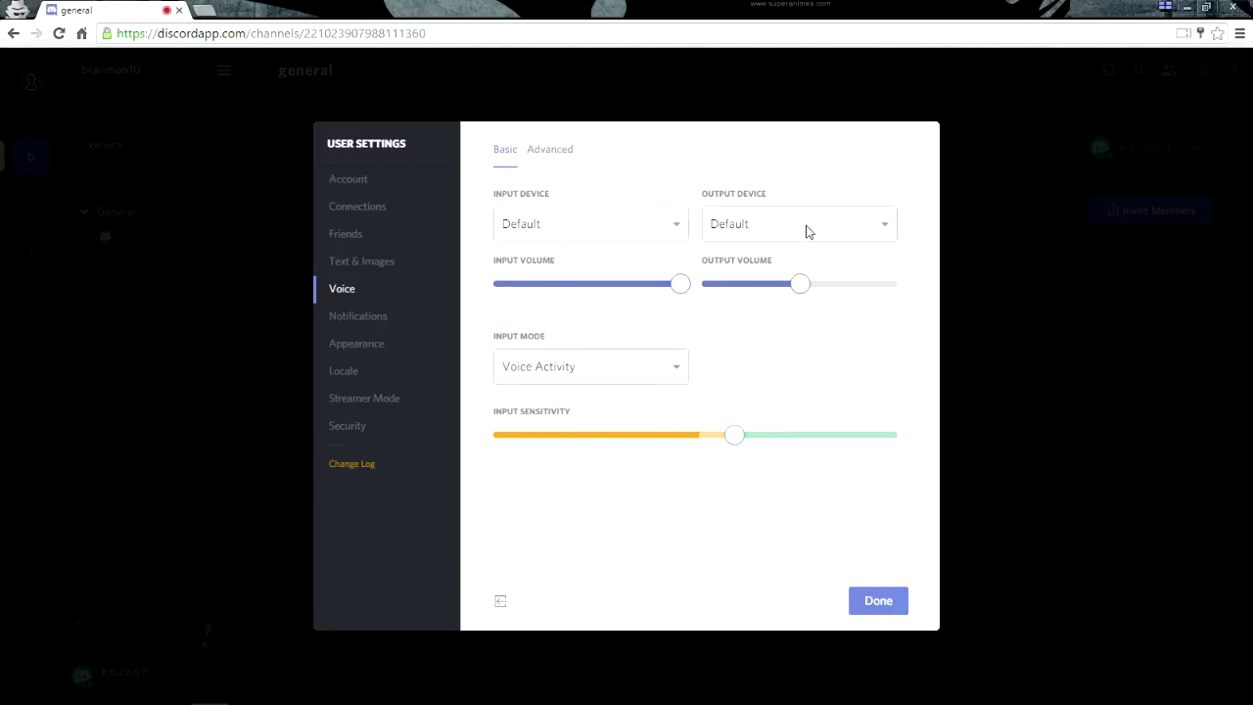
pyautogui.click(402, 325)
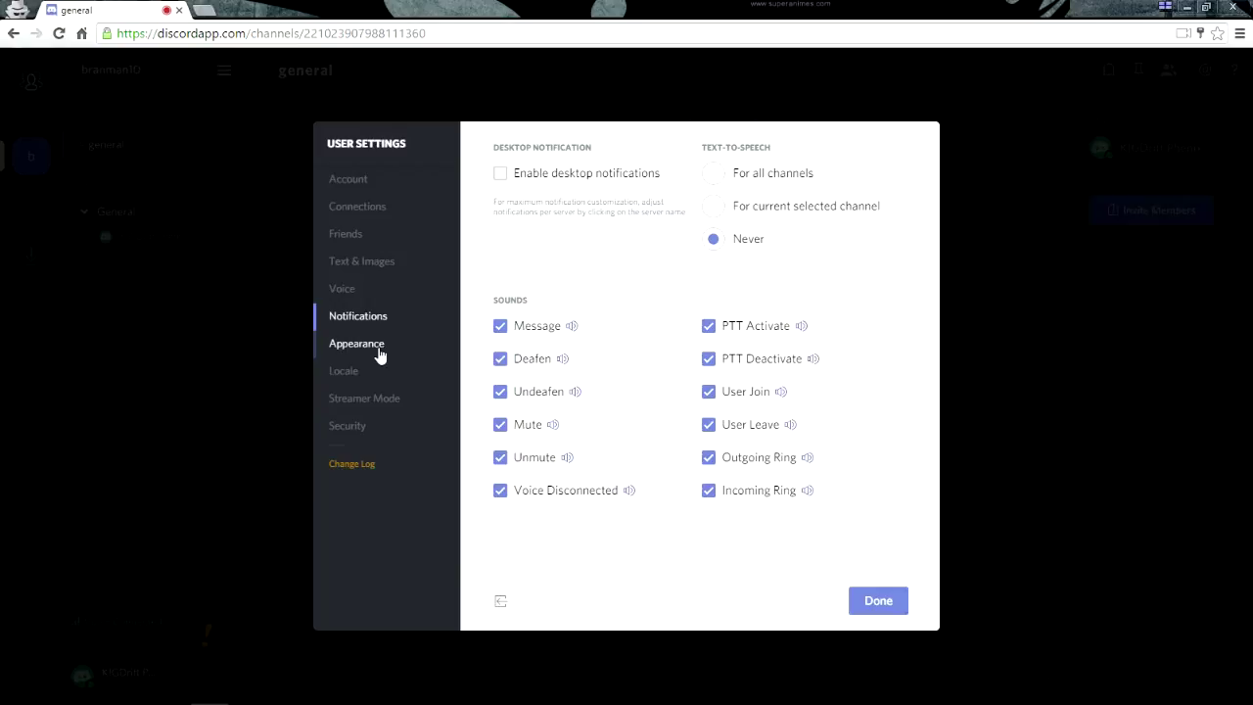
pyautogui.click(380, 354)
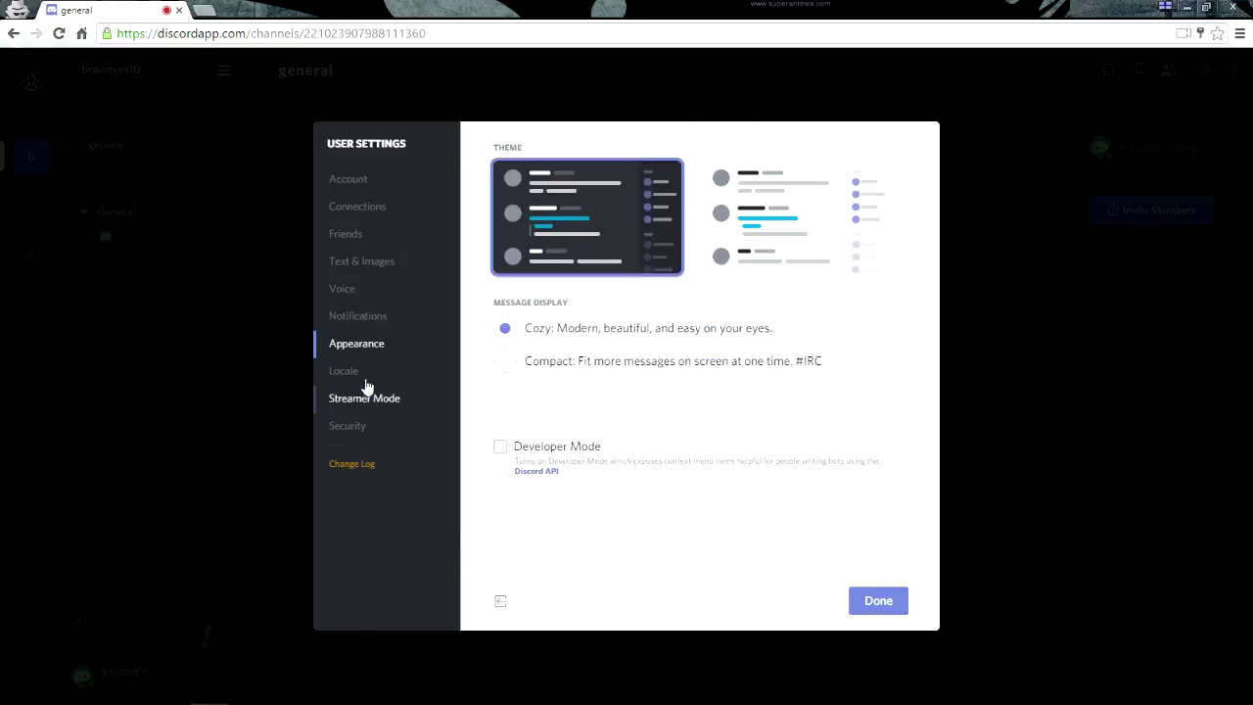
pyautogui.click(390, 377)
pyautogui.click(384, 409)
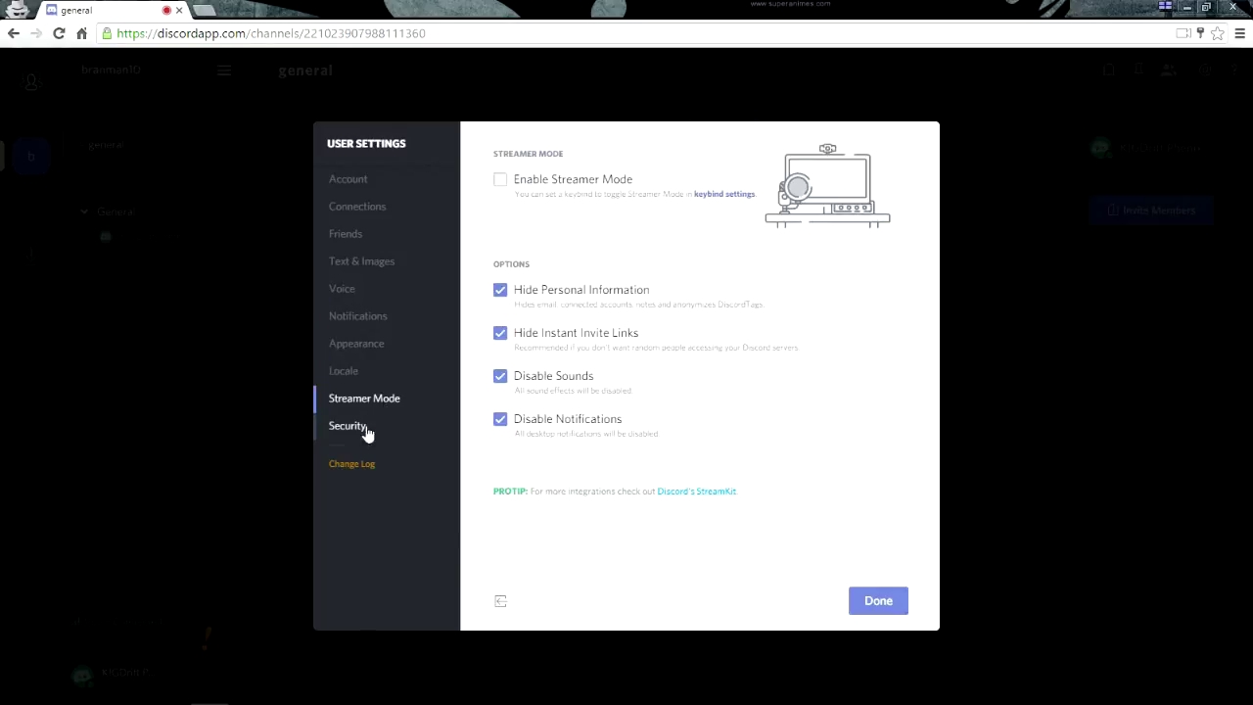
pyautogui.click(364, 427)
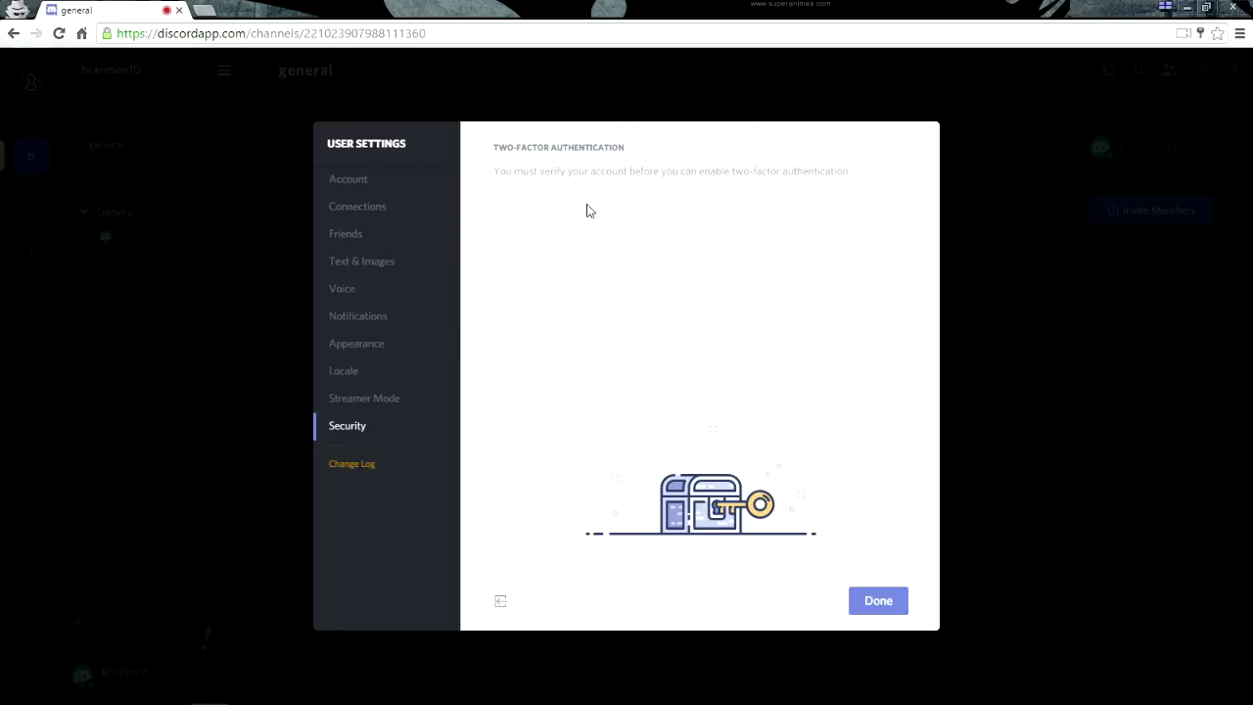
# Switch the interface to the light theme under Appearance and close User Settings
pyautogui.click(389, 399)
pyautogui.click(358, 348)
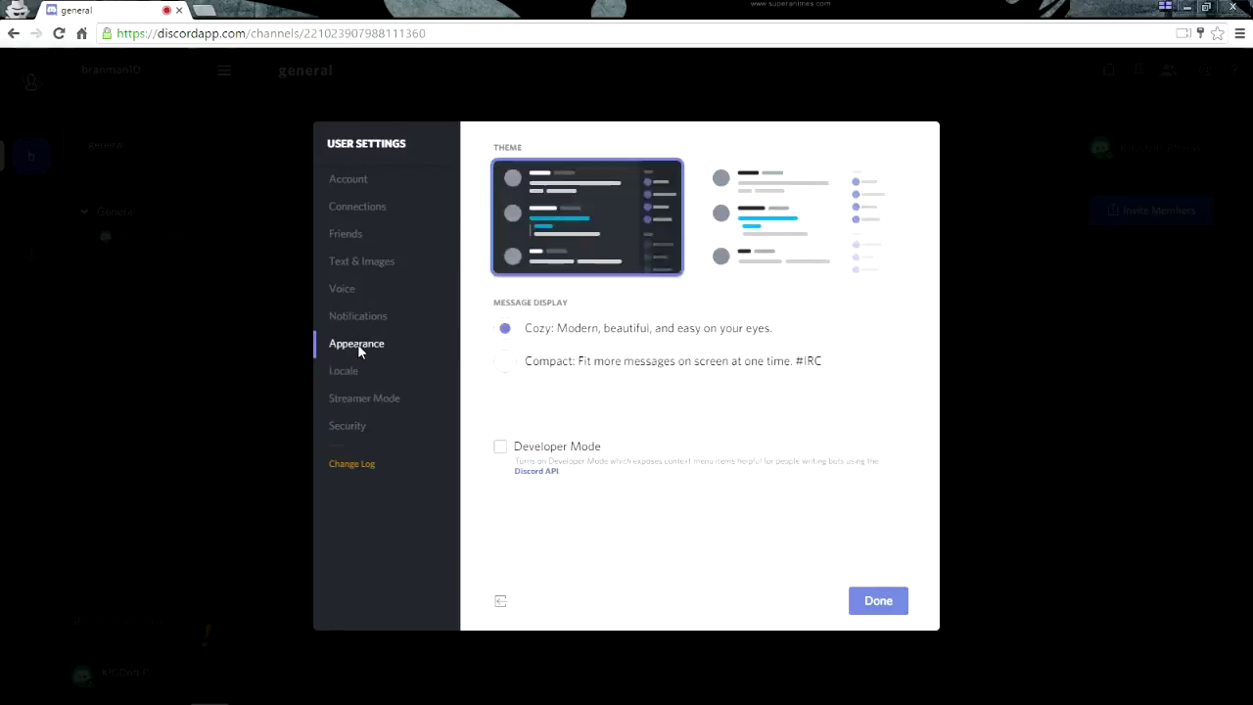
pyautogui.click(762, 231)
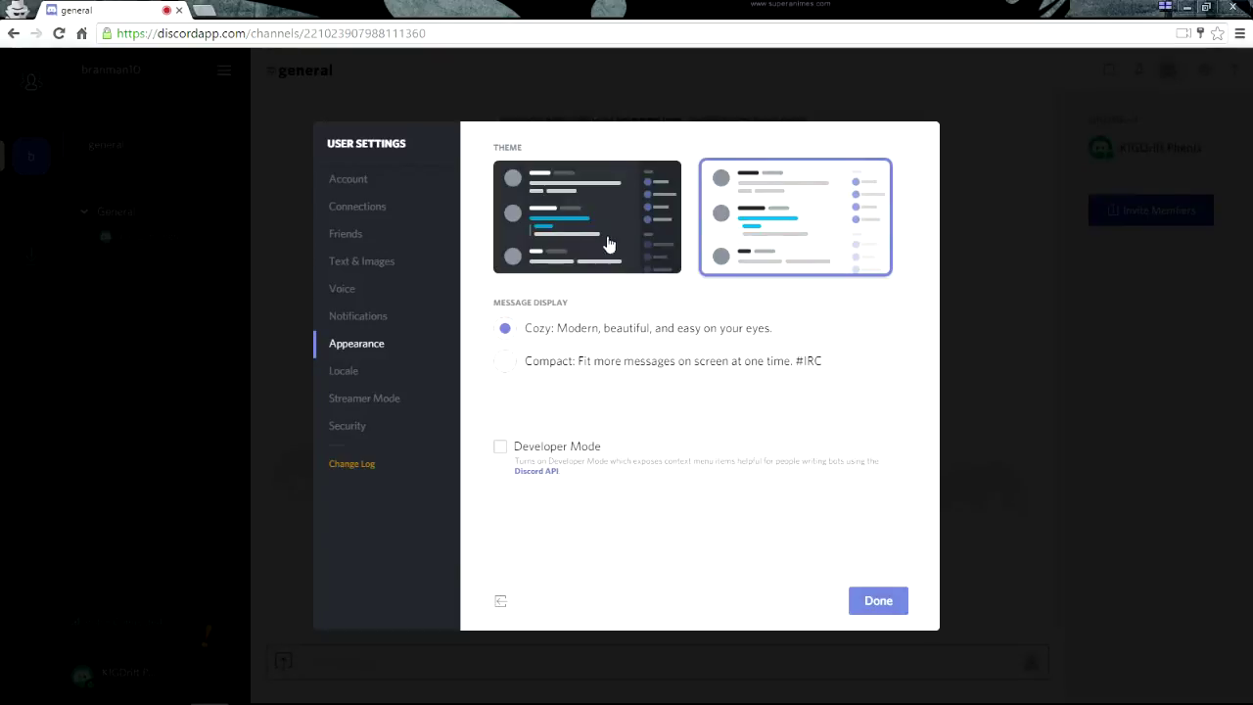
pyautogui.click(881, 599)
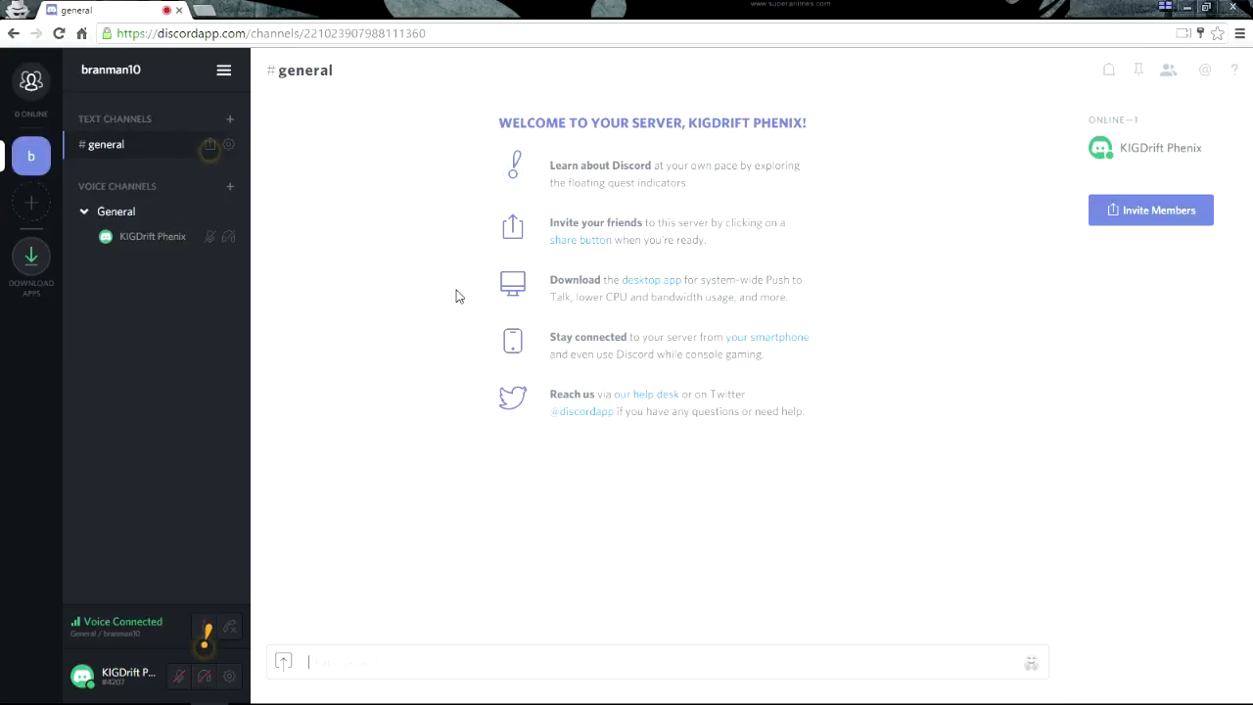
# From Direct Messages, add a server by joining an existing one, reaching the Gunz Of Anarchy server
pyautogui.click(32, 90)
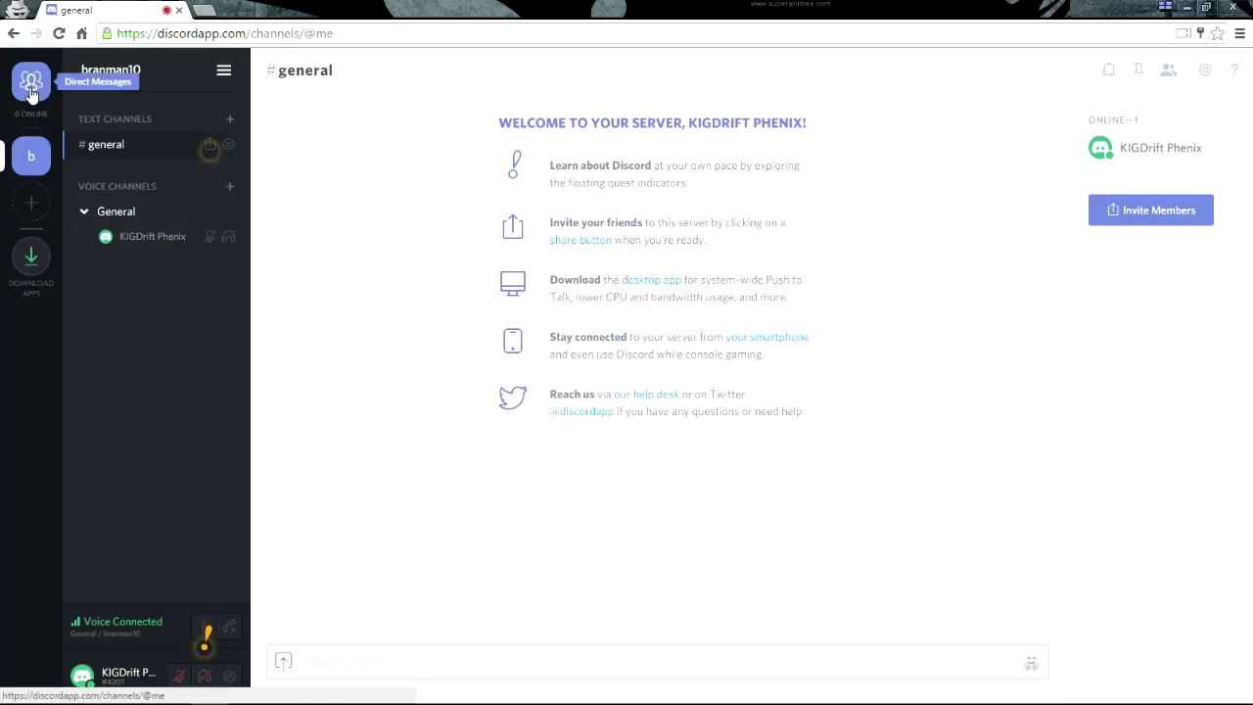
pyautogui.click(33, 204)
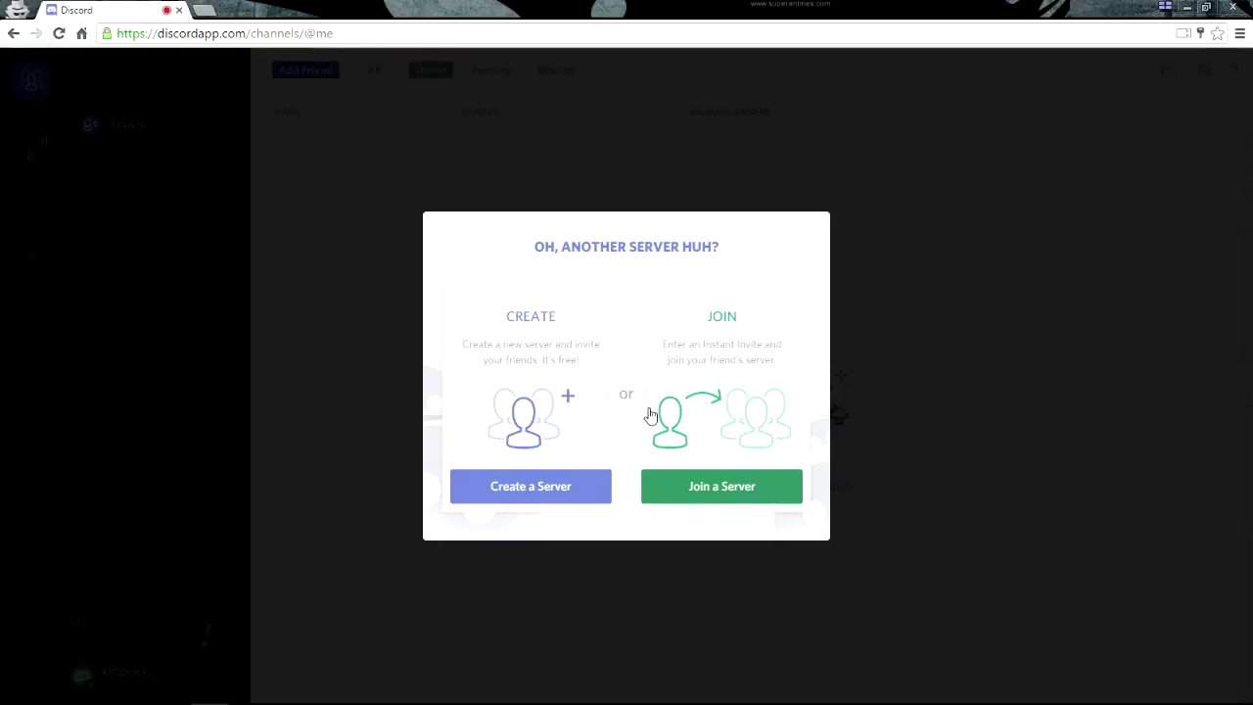
pyautogui.click(732, 495)
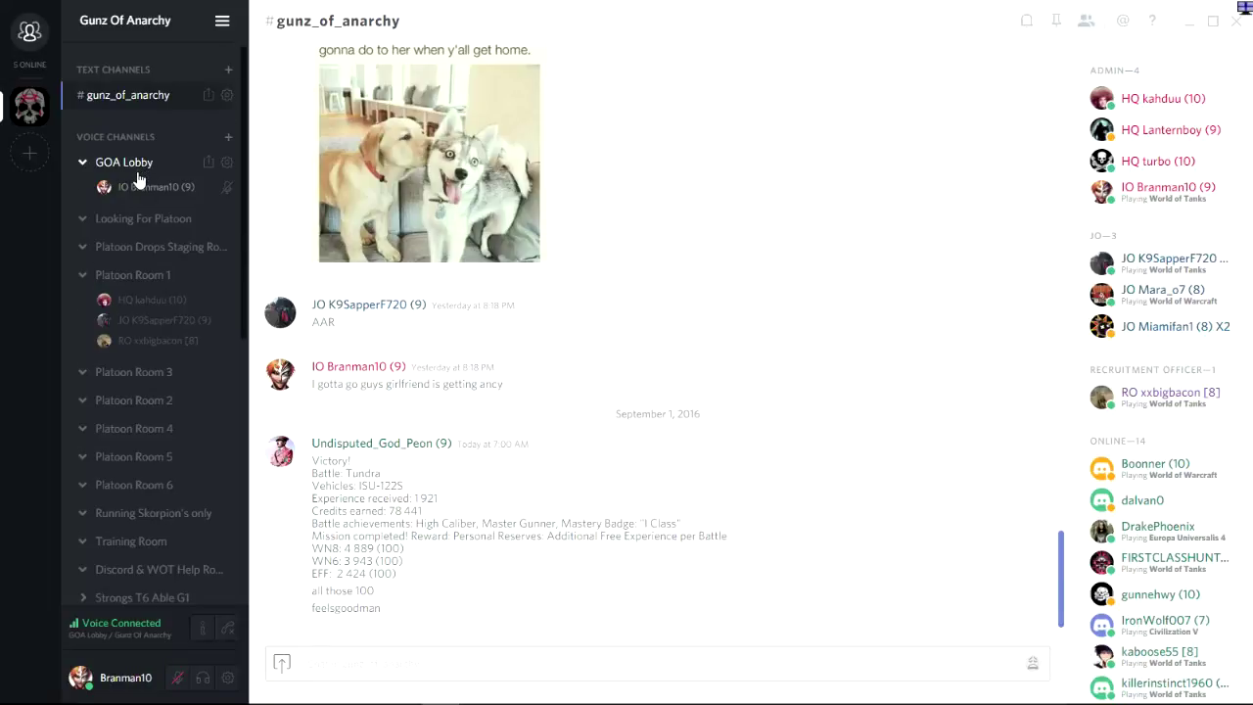
pyautogui.scroll(-5, 137, 171)
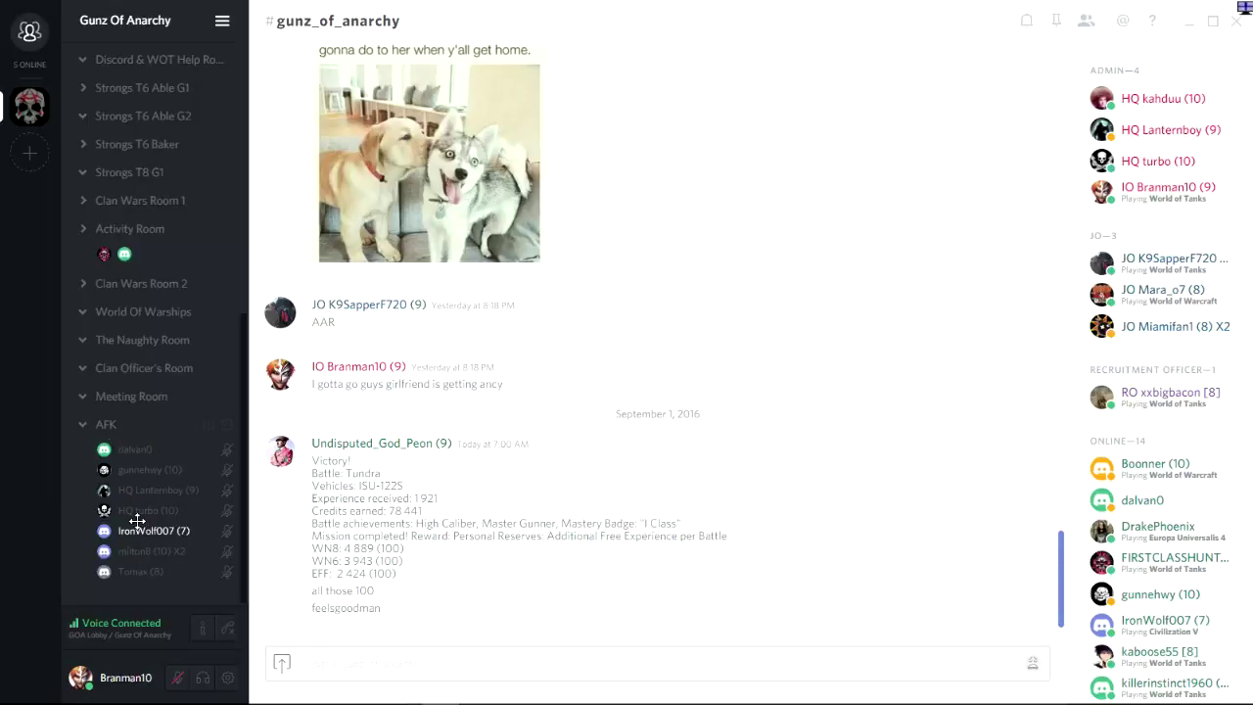
pyautogui.scroll(5, 149, 471)
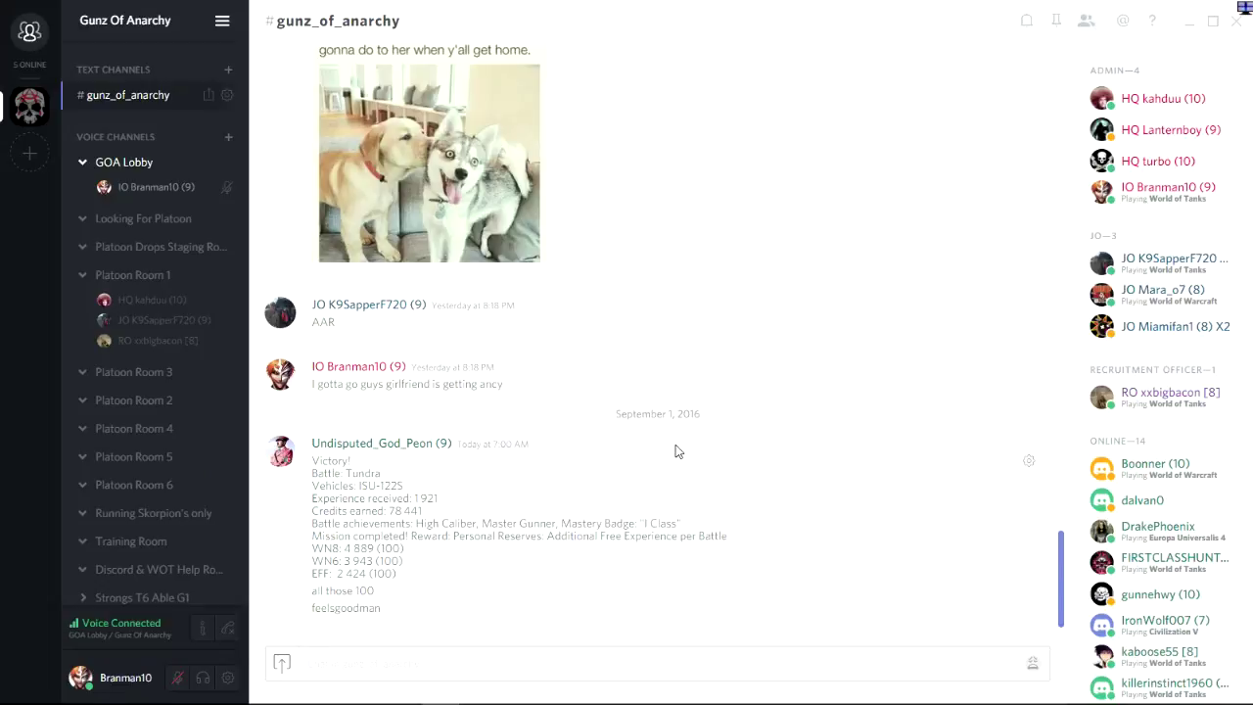
pyautogui.scroll(15, 574, 489)
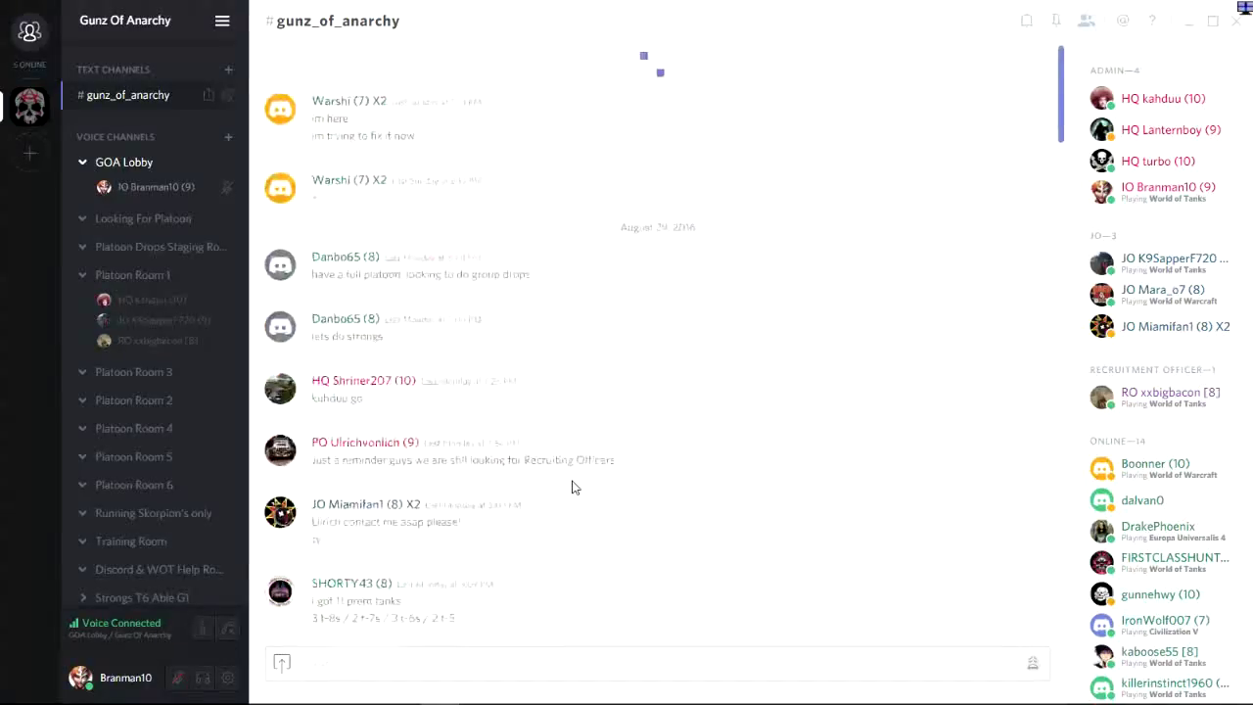
pyautogui.scroll(10, 578, 441)
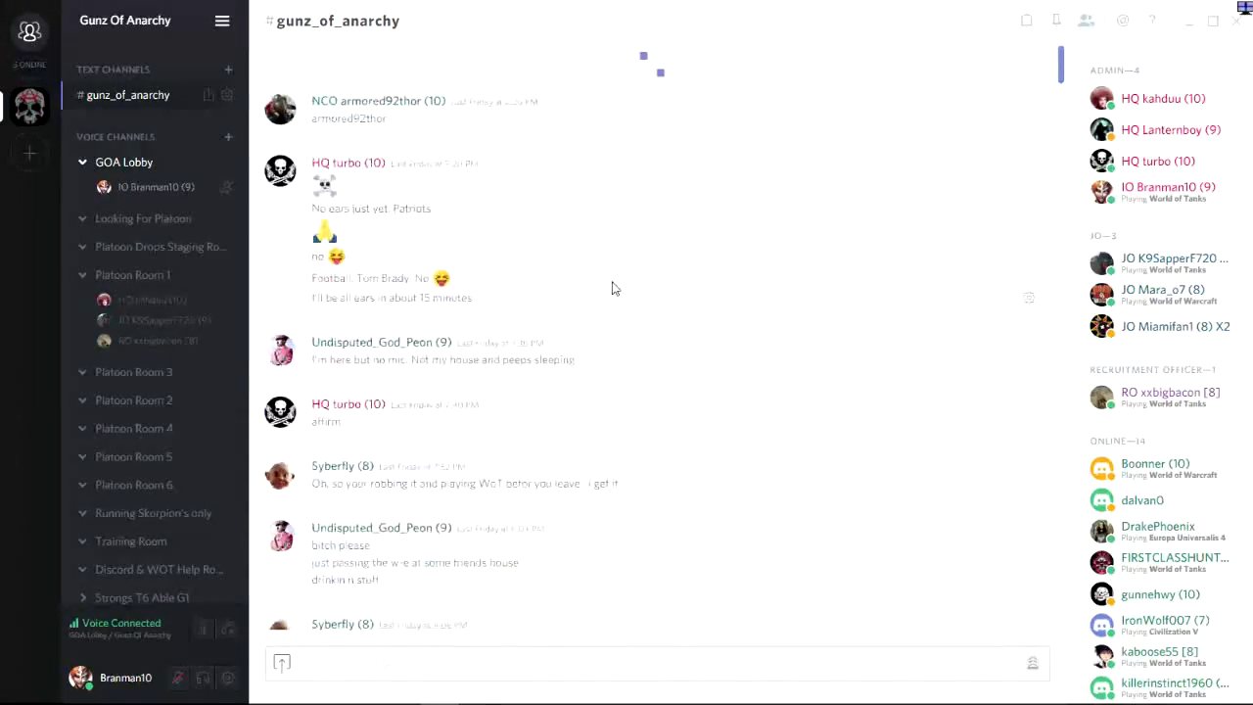
pyautogui.scroll(10, 612, 288)
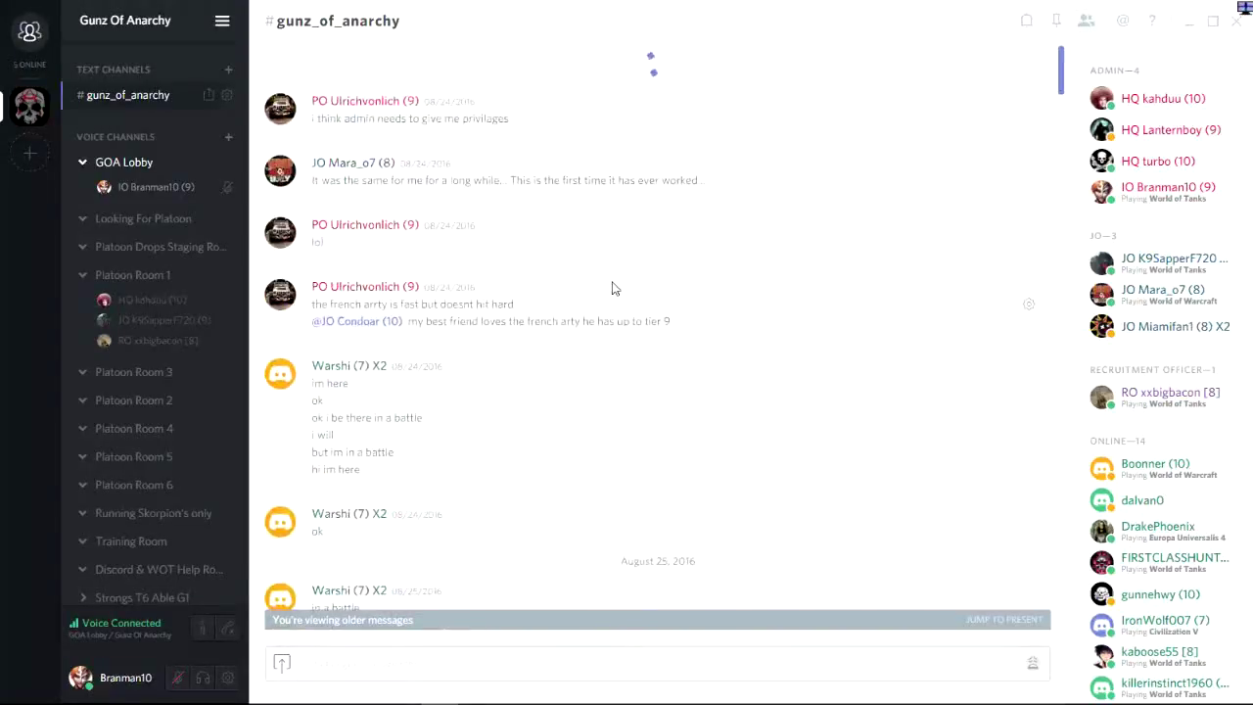
pyautogui.scroll(-15, 612, 288)
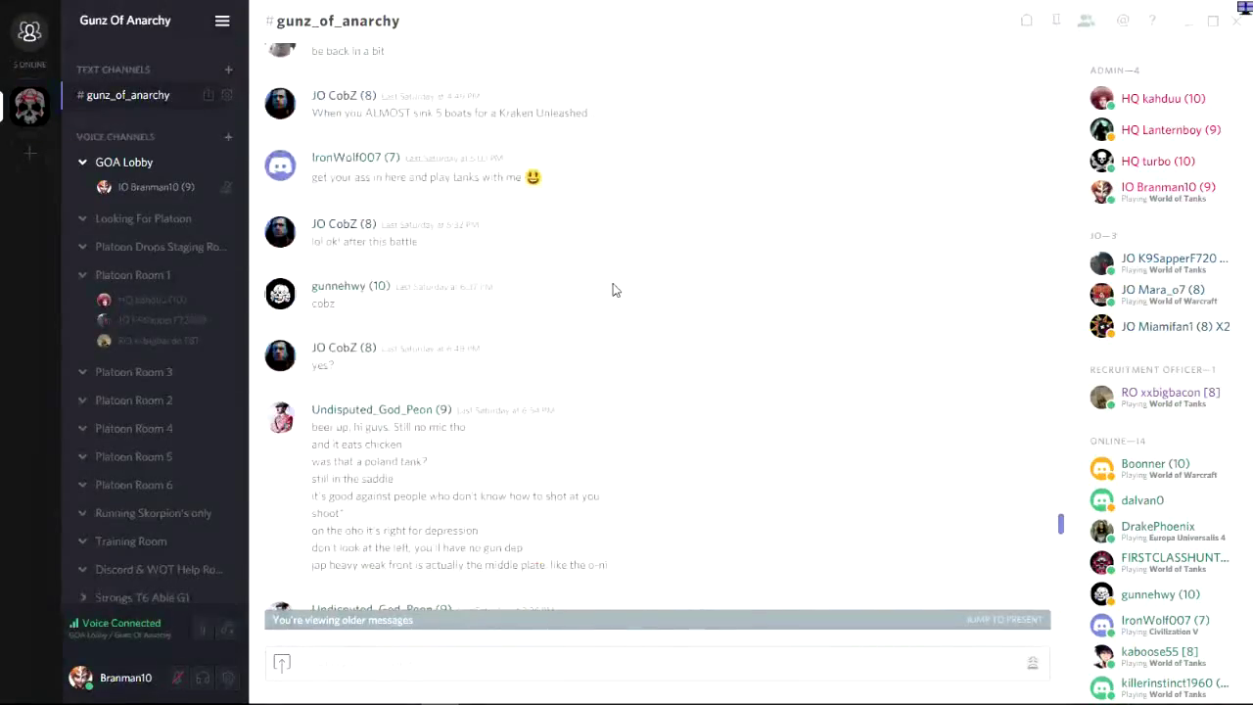
pyautogui.scroll(-15, 612, 289)
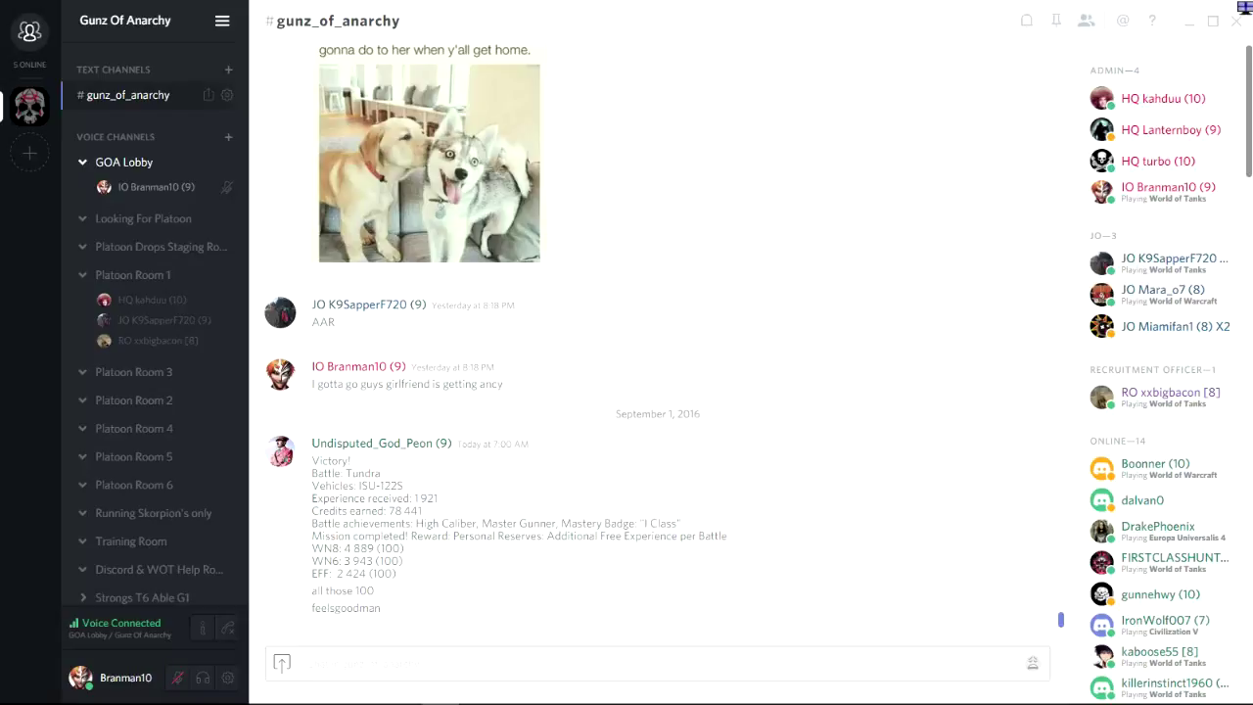
pyautogui.moveTo(1248, 75); pyautogui.dragTo(1249, 79)
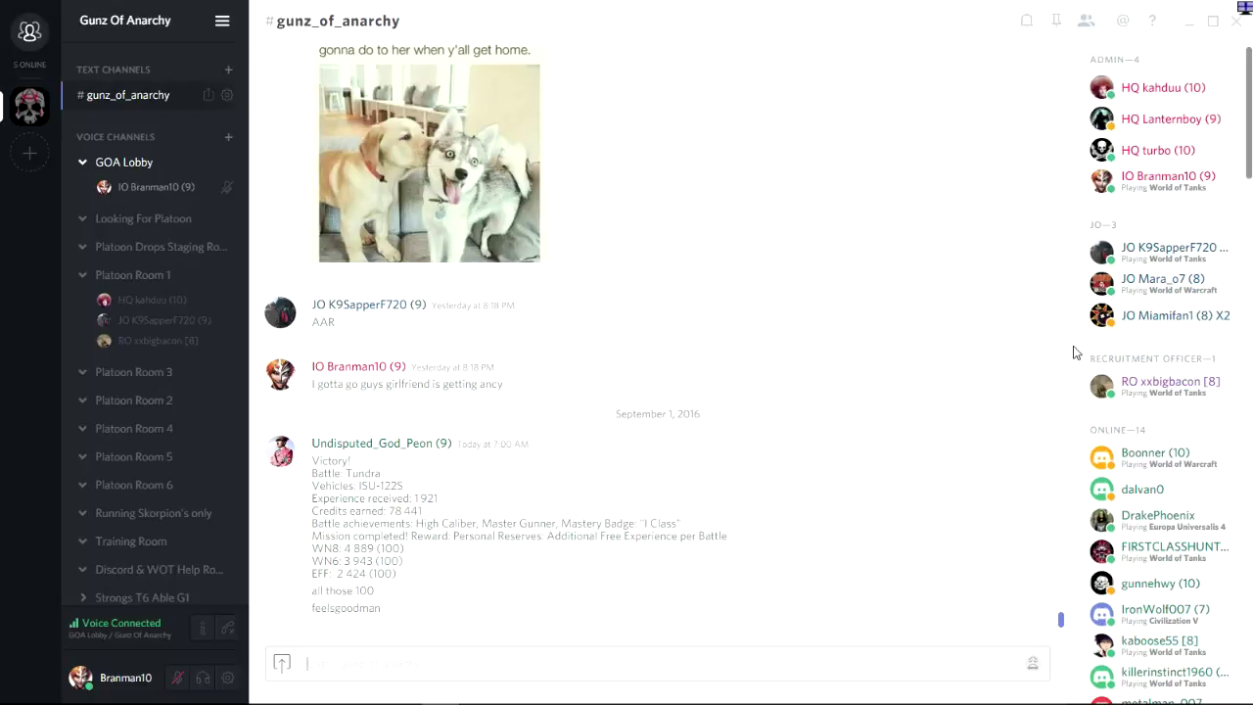
pyautogui.moveTo(1249, 161); pyautogui.dragTo(891, 125)
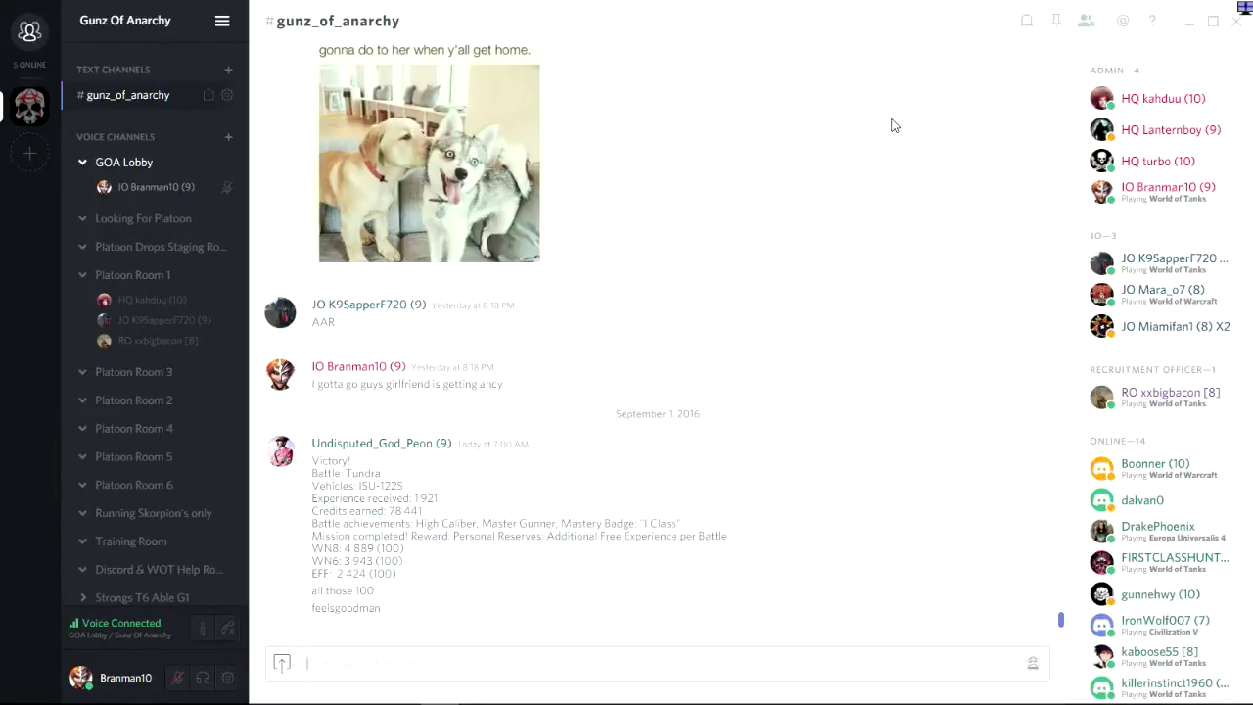